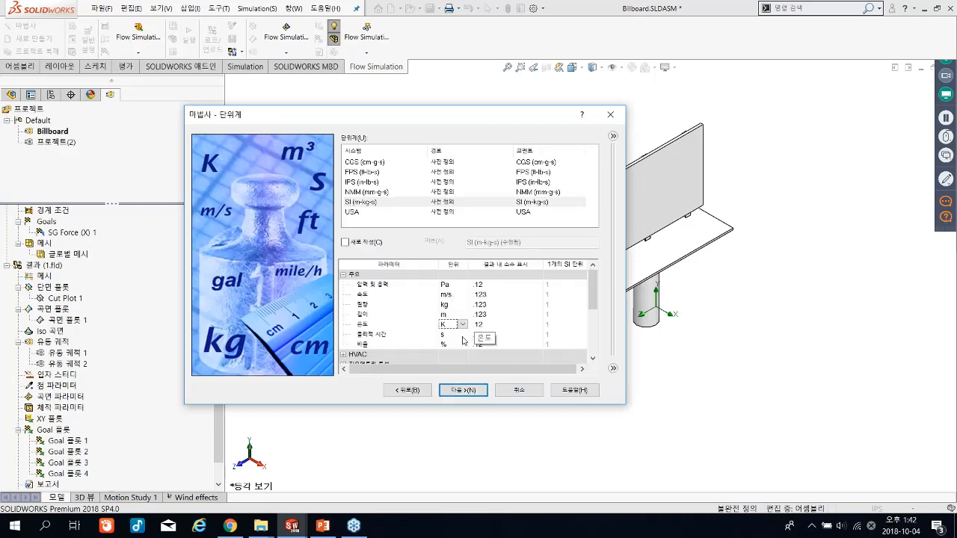
- Keep the SI (m-kg-s) unit system with temperature in K and continue to the analysis type
click(453, 324)
click(462, 335)
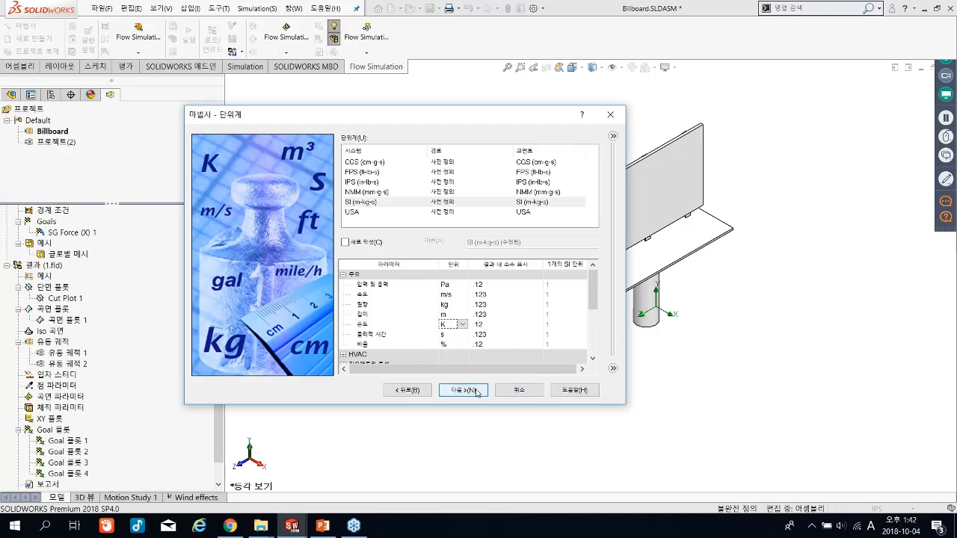
click(476, 391)
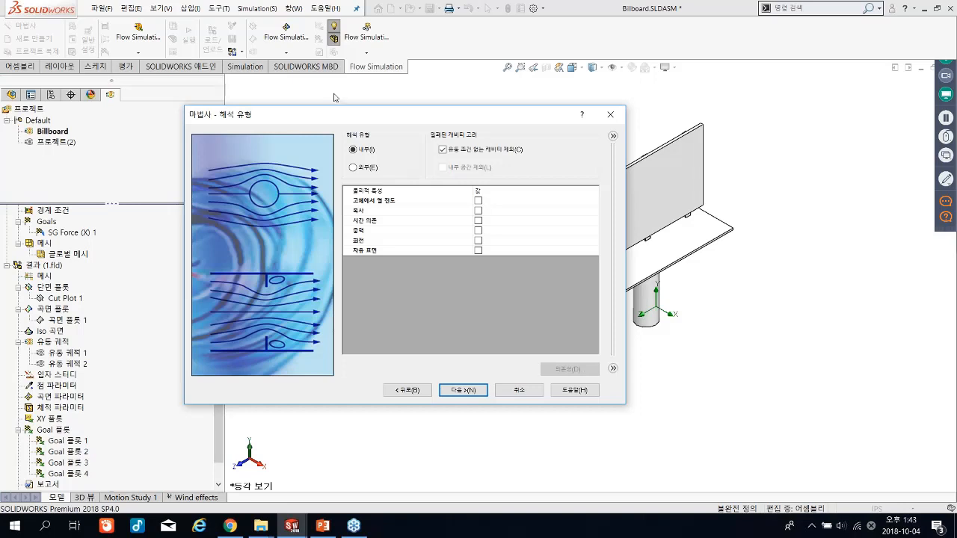
- Set the analysis type to external, accept air as the project fluid, and continue to the initial and ambient conditions
drag(334, 114, 238, 77)
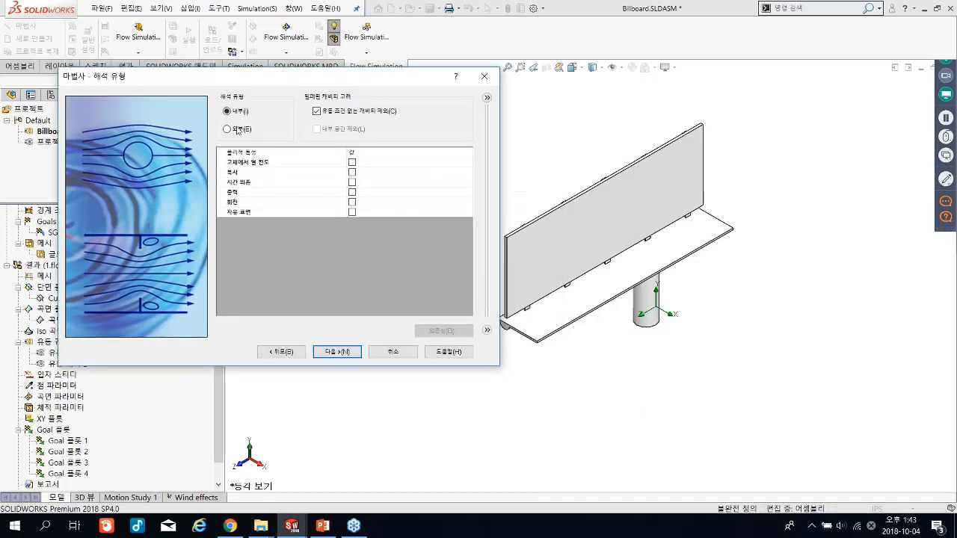
click(239, 130)
click(344, 353)
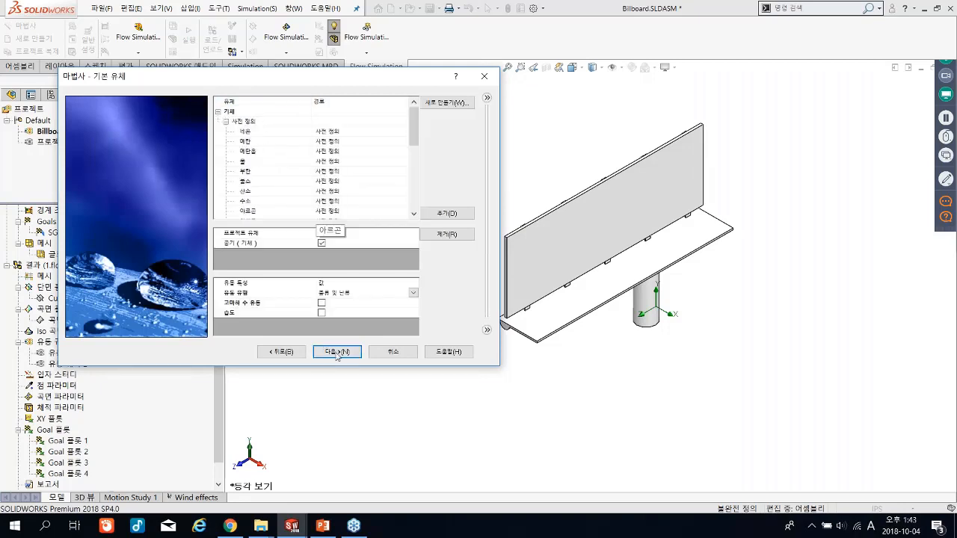
click(338, 352)
key(Return)
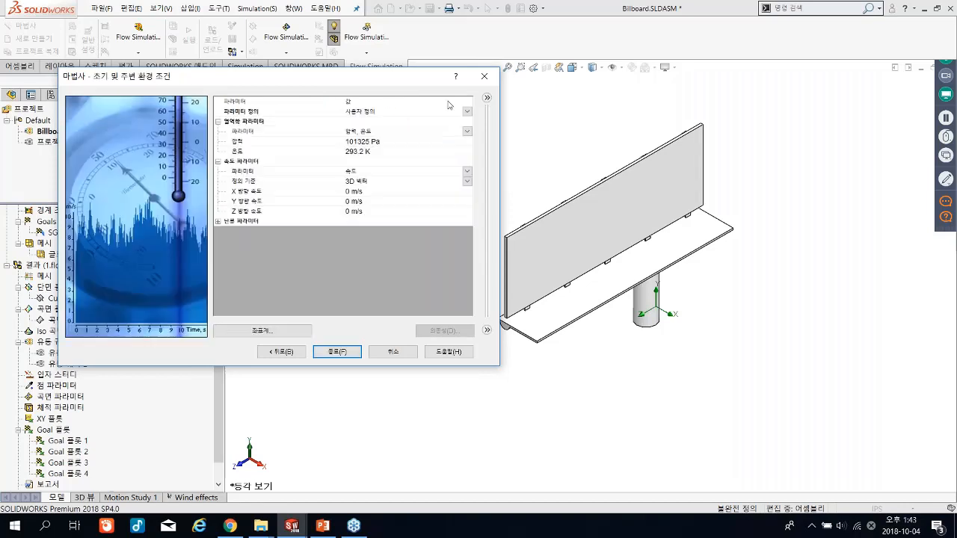
- Set the ambient X-direction velocity to -20 m/s and finish the project wizard
drag(258, 77, 434, 90)
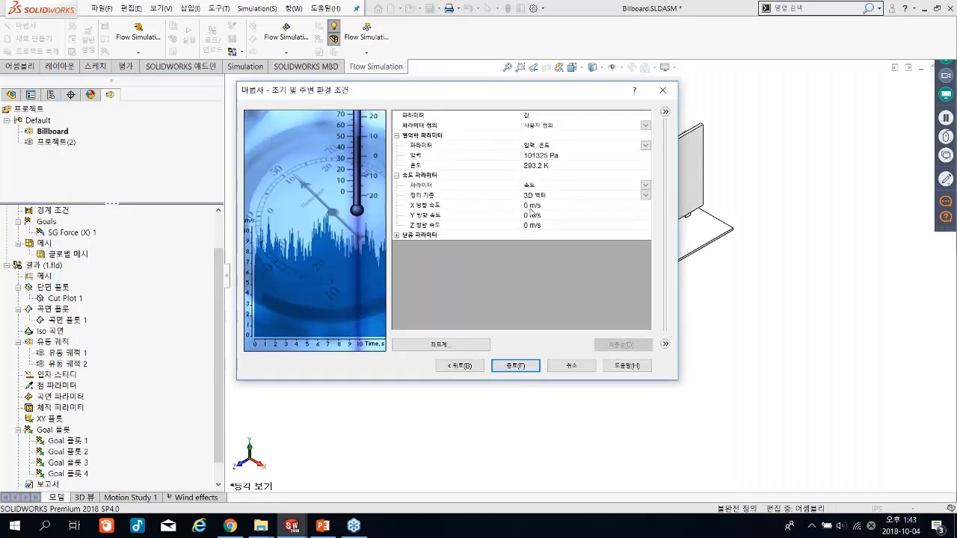
click(532, 206)
click(532, 216)
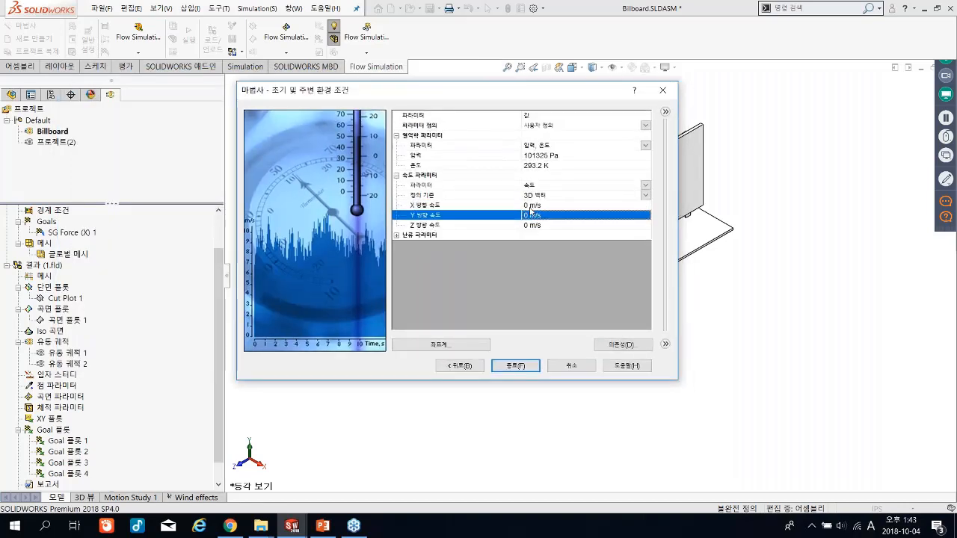
click(512, 209)
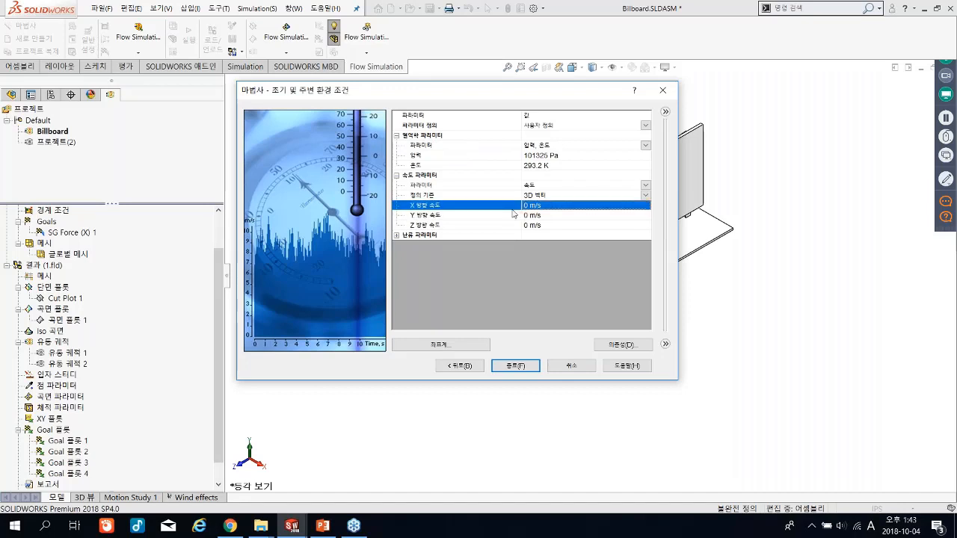
text(-20)
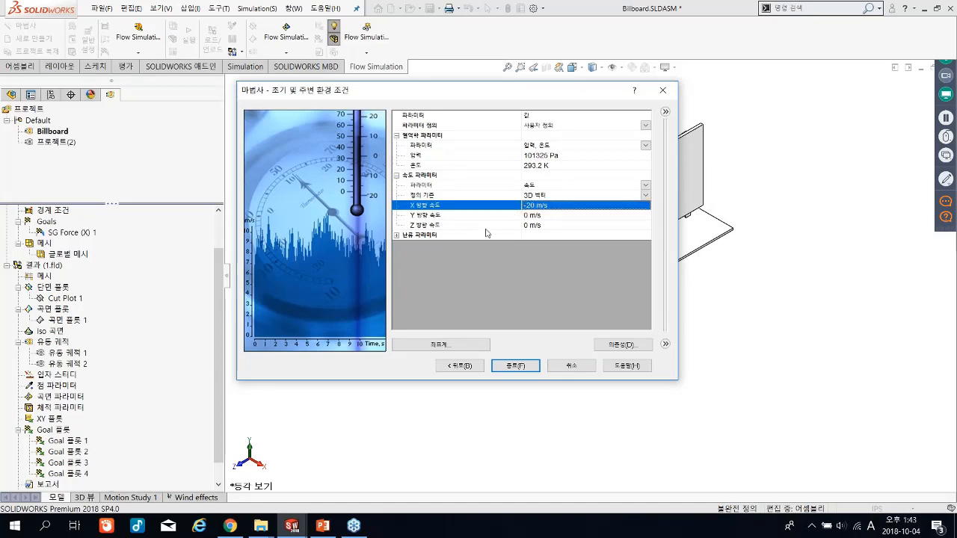
click(513, 364)
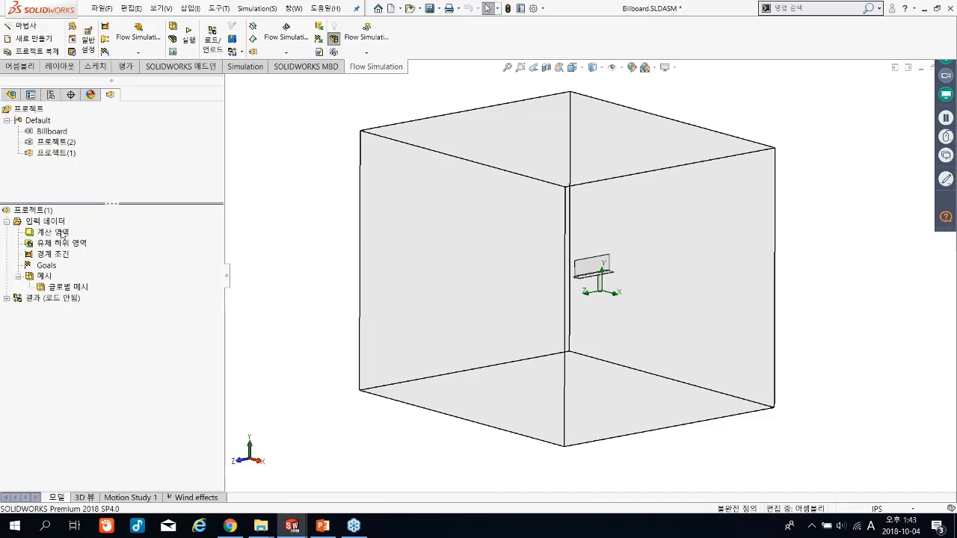
- Shrink the computational domain along Z around the billboard, to about 18.85 m maximum and about -14.66 m minimum
click(423, 290)
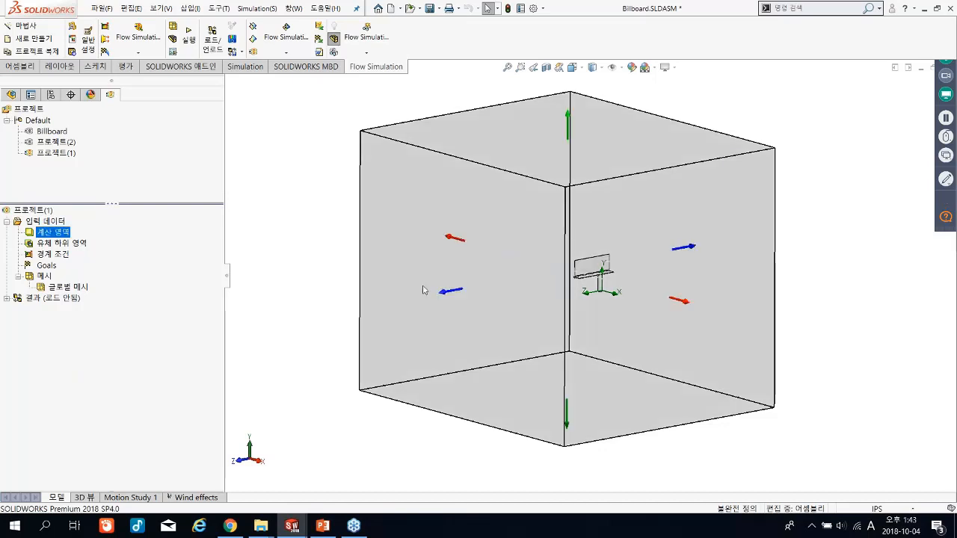
middle_drag(423, 290, 396, 289)
click(438, 285)
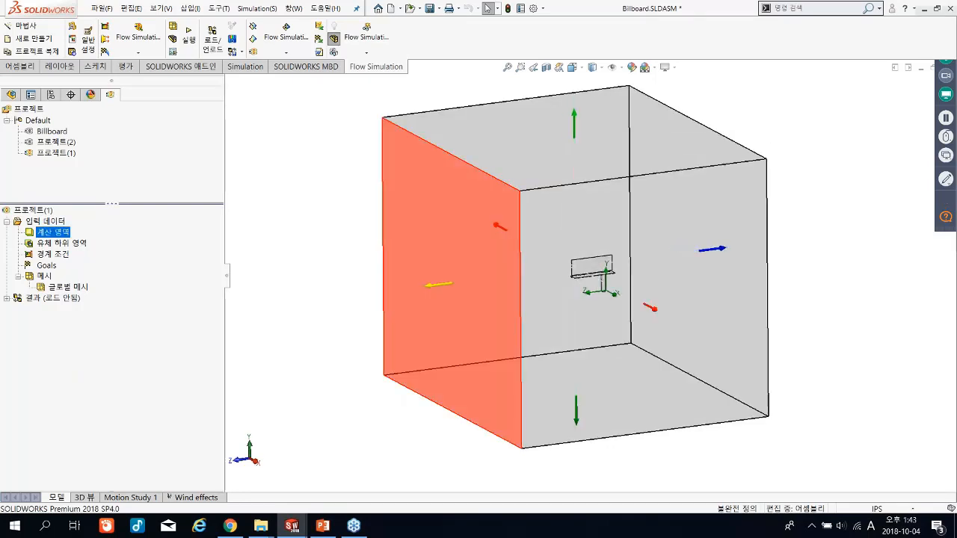
drag(438, 284, 653, 256)
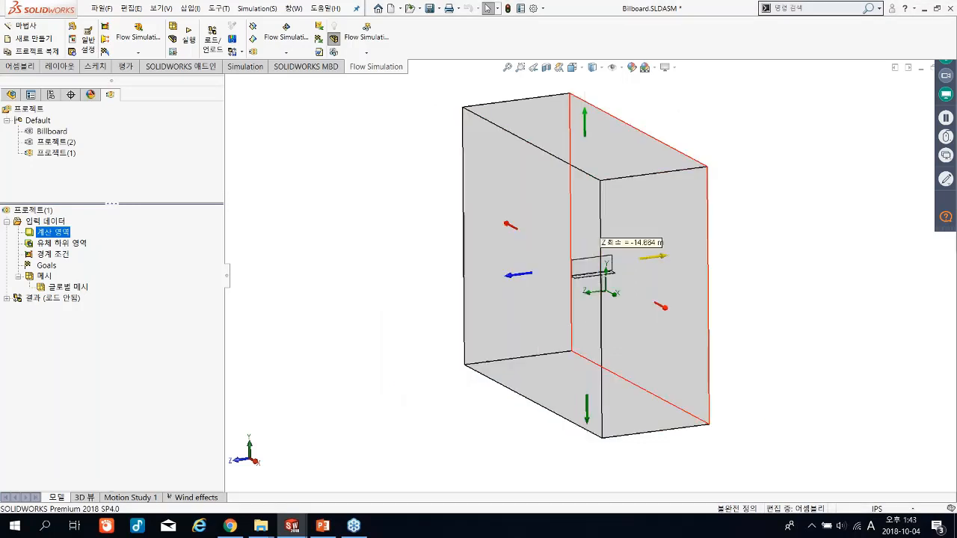
middle_drag(652, 257, 706, 243)
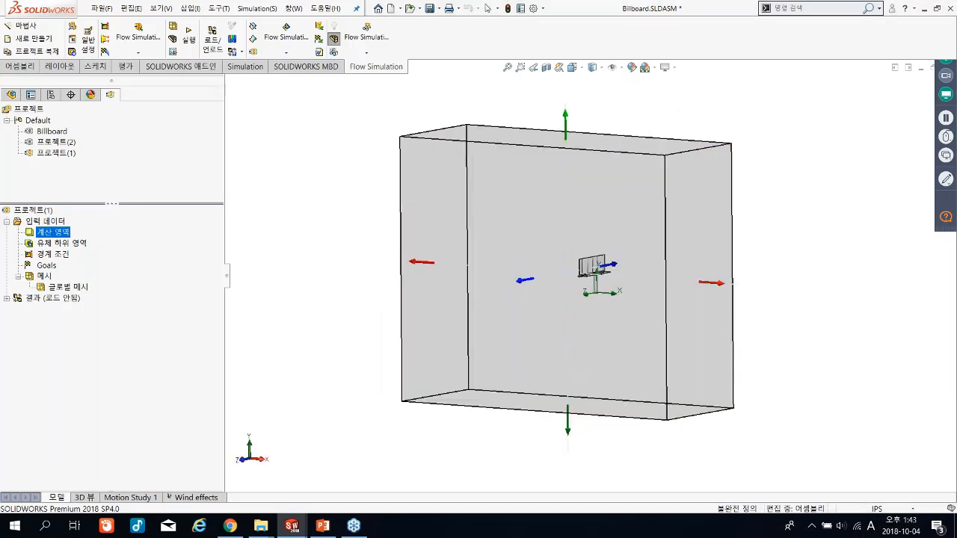
- Try to set the computational domain's X maximum to 30 m and Y maximum to 20 m
right_click(62, 232)
click(90, 239)
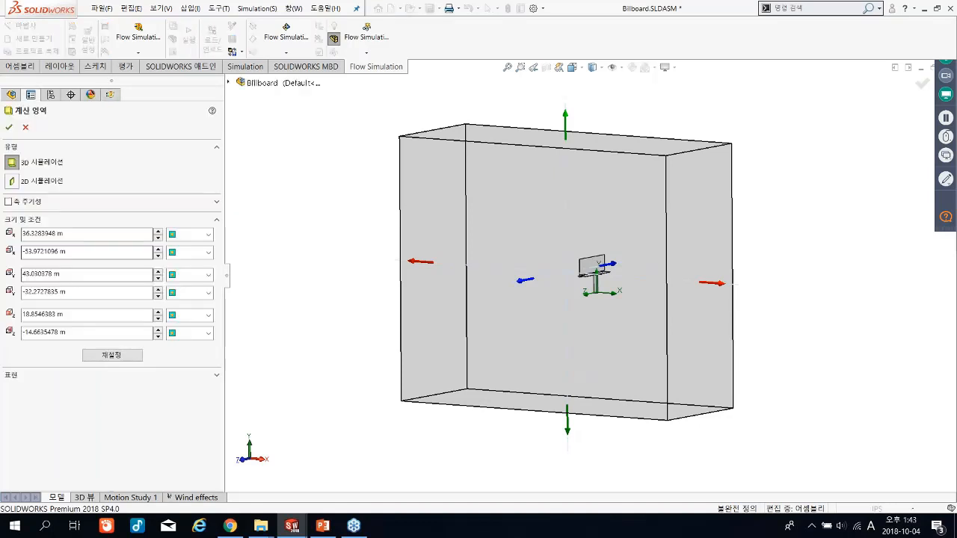
text(30)
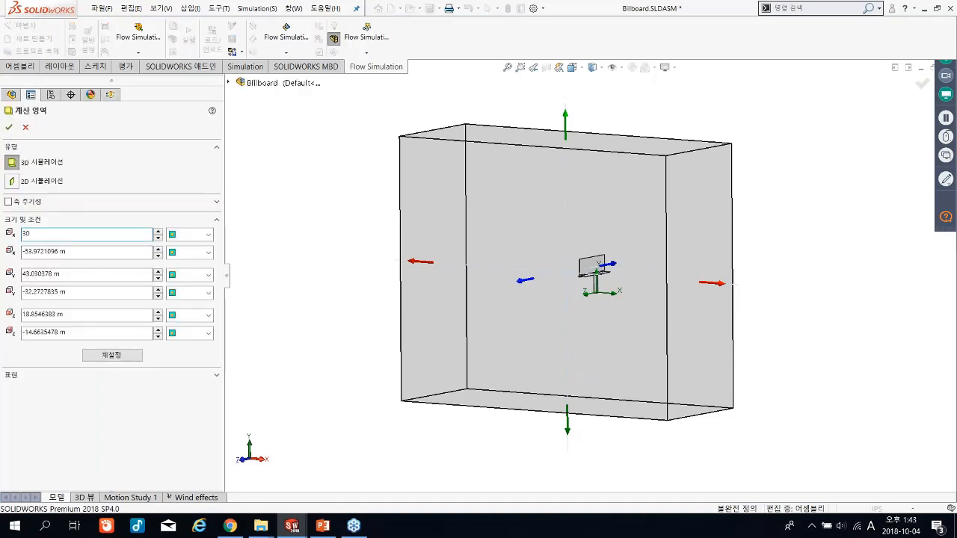
click(53, 274)
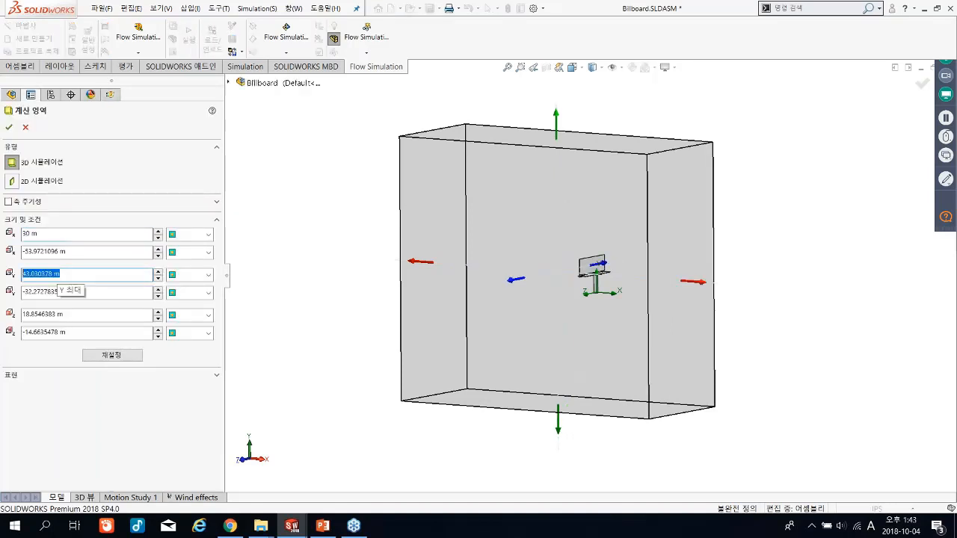
text(20)
key(Return)
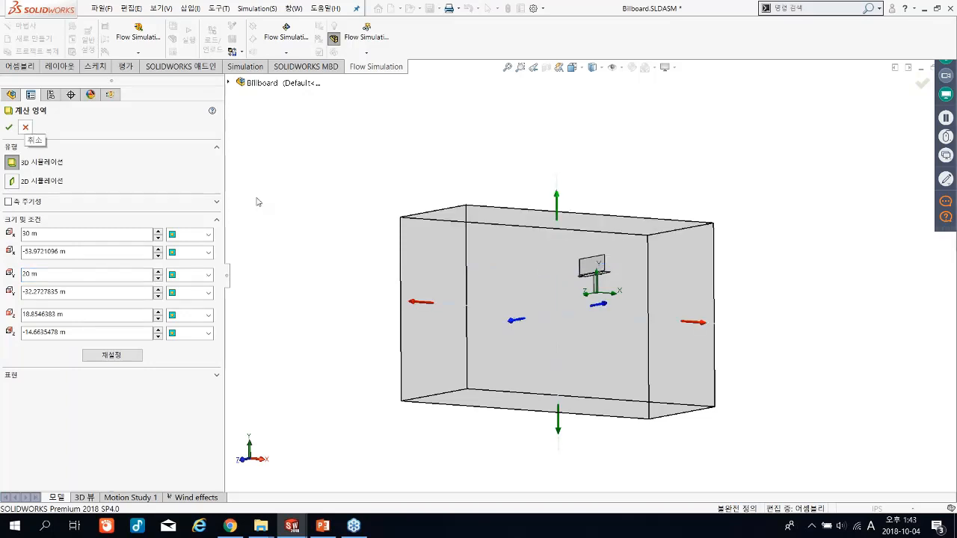
key(Return)
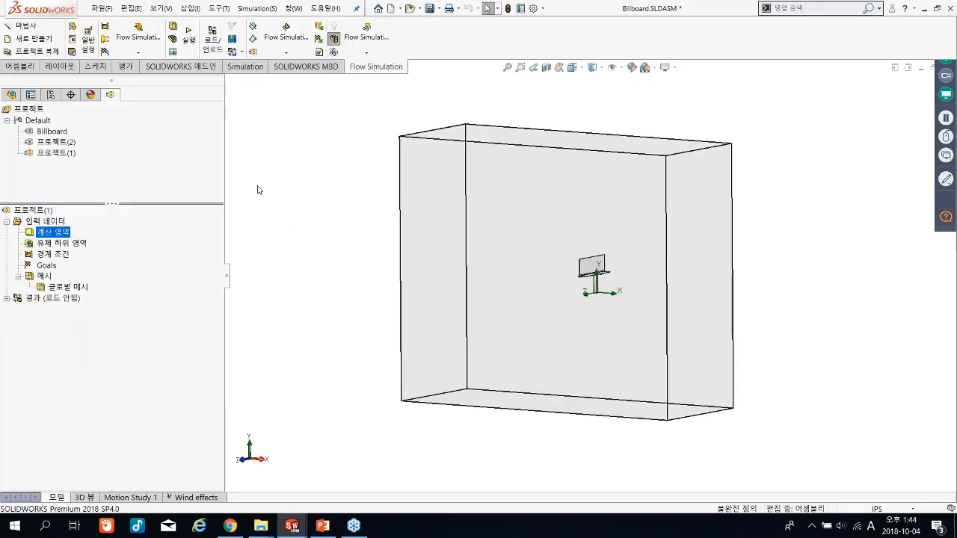
middle_drag(523, 247, 471, 335)
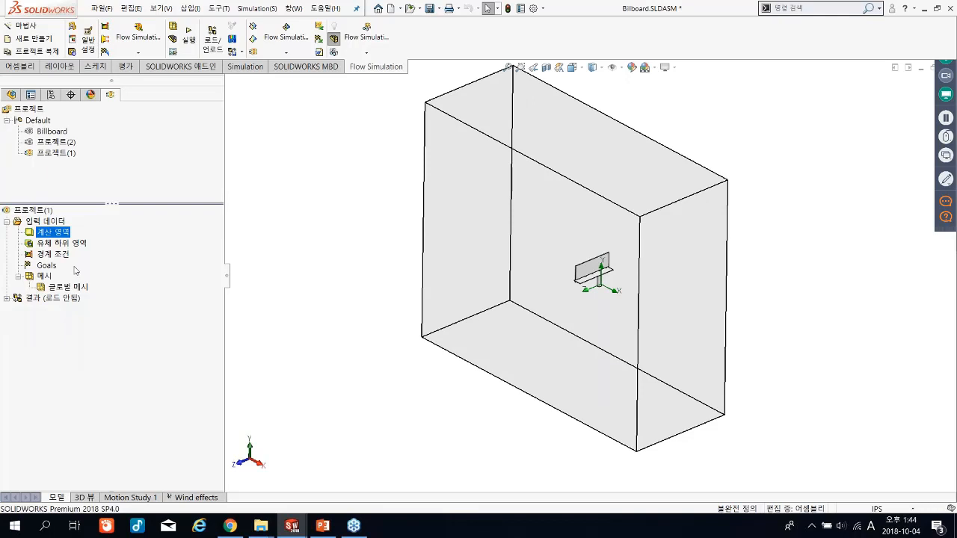
right_click(46, 266)
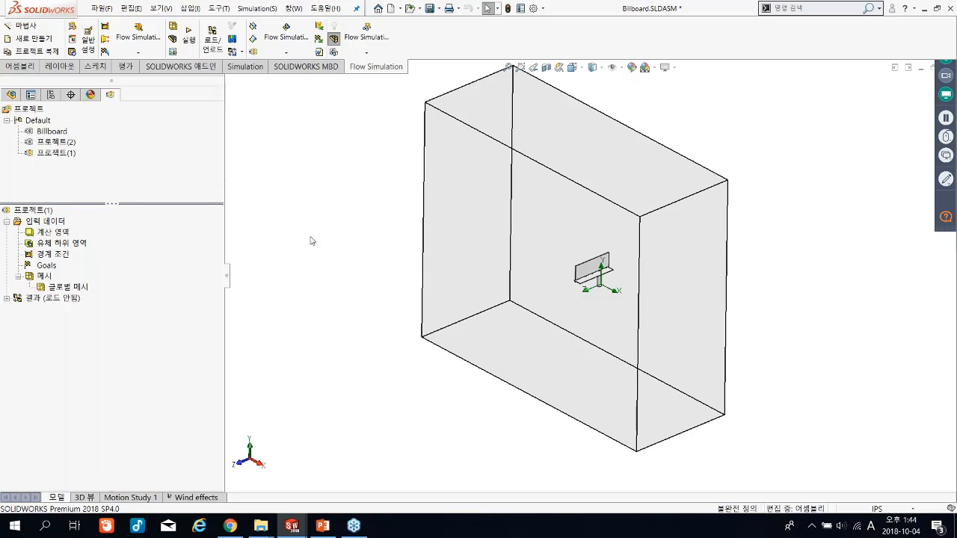
- Activate the existing Billboard flow project to access its results
click(57, 133)
right_click(87, 142)
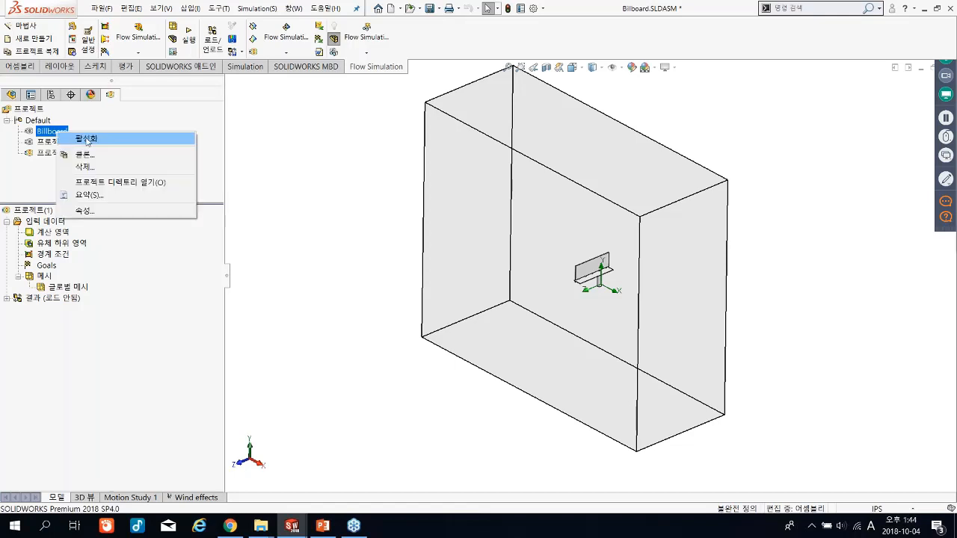
click(87, 139)
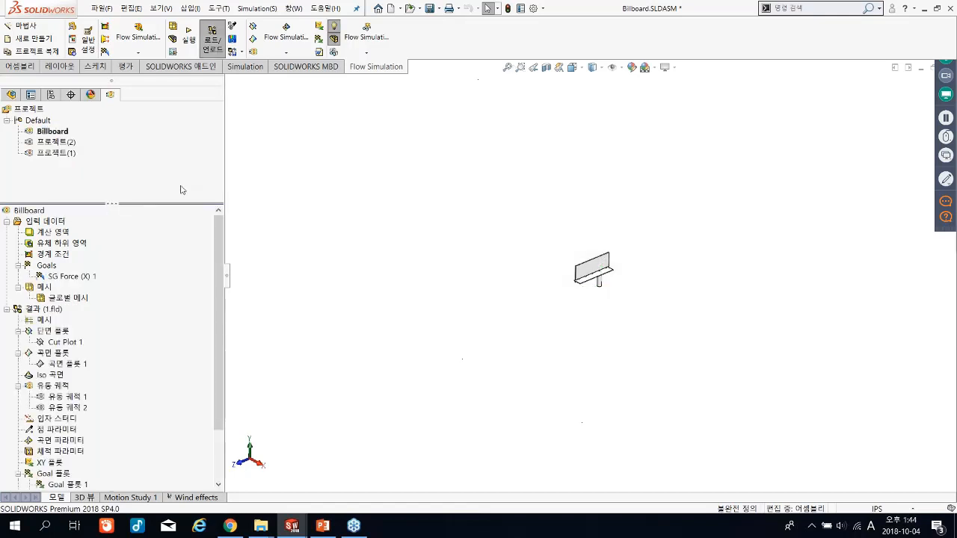
click(65, 233)
click(356, 254)
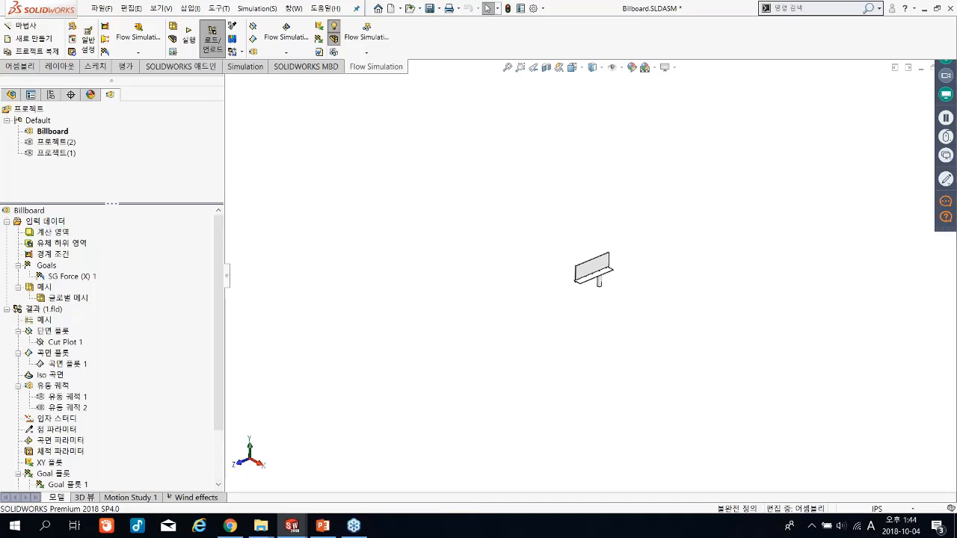
- Display the velocity section plot Cut Plot 1 and view it nearly face-on around the billboard
key(ctrl+1)
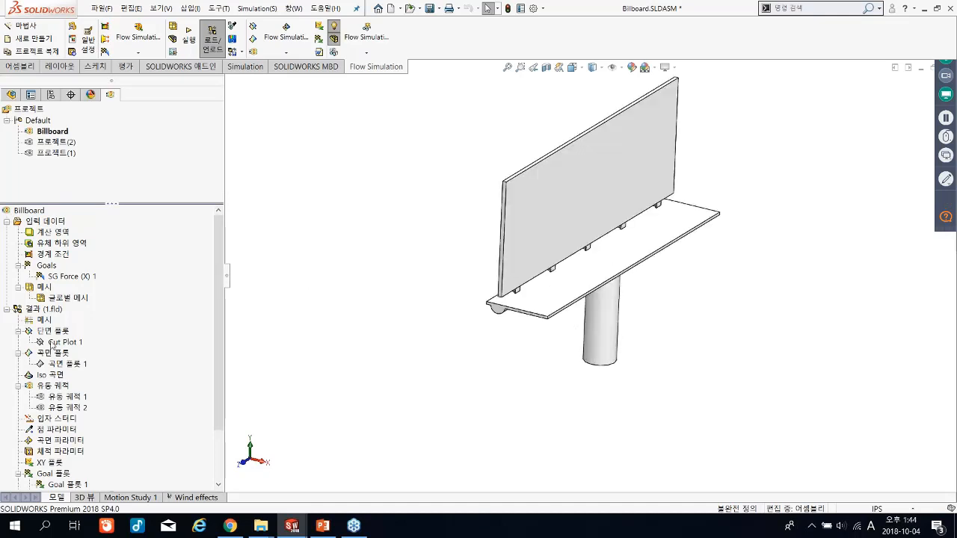
right_click(50, 346)
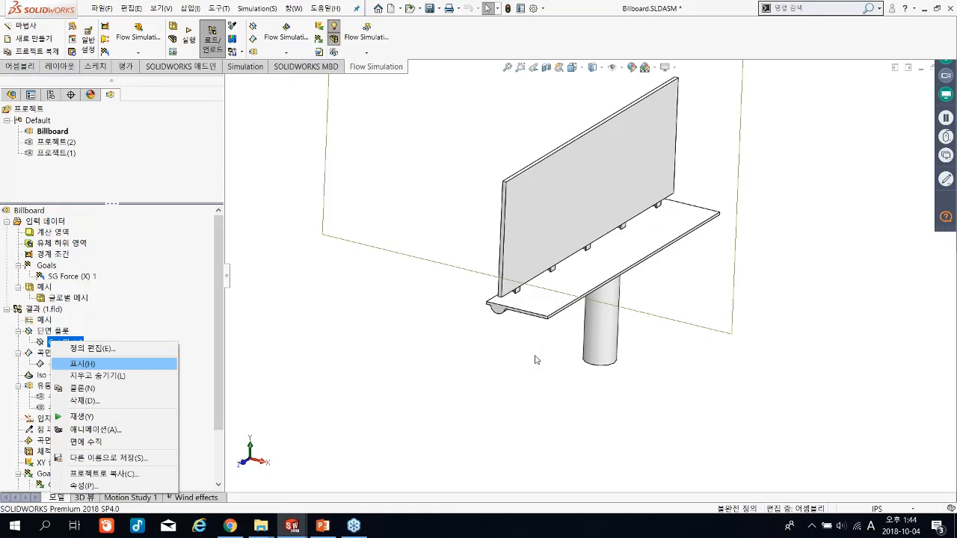
key(Return)
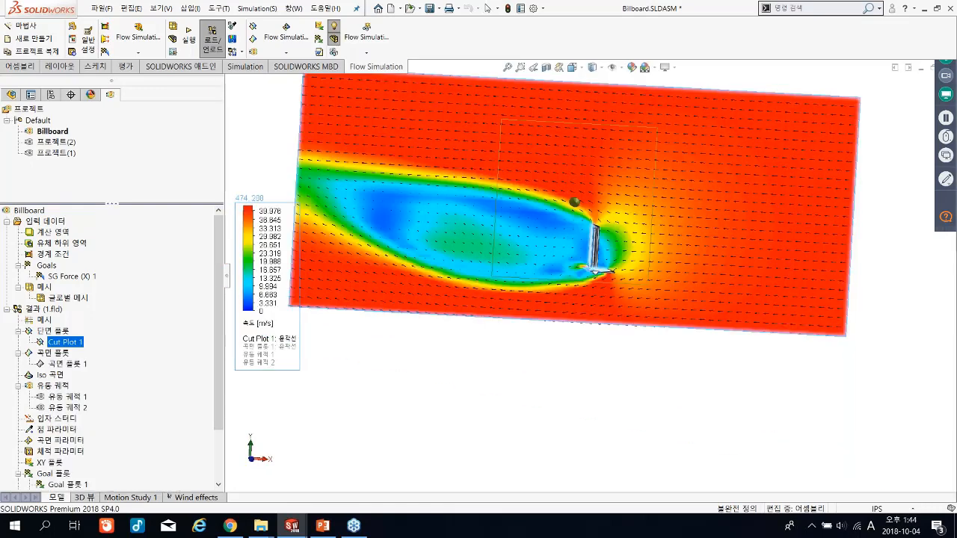
middle_drag(579, 392, 567, 399)
click(566, 399)
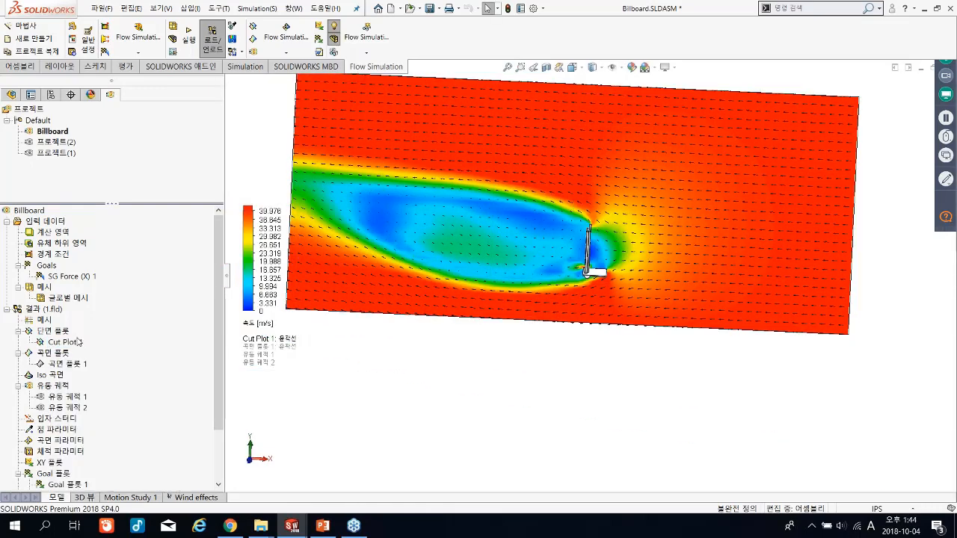
- Hide Cut Plot 1 and display the first flow trajectories result (유동 궤적 1)
right_click(71, 341)
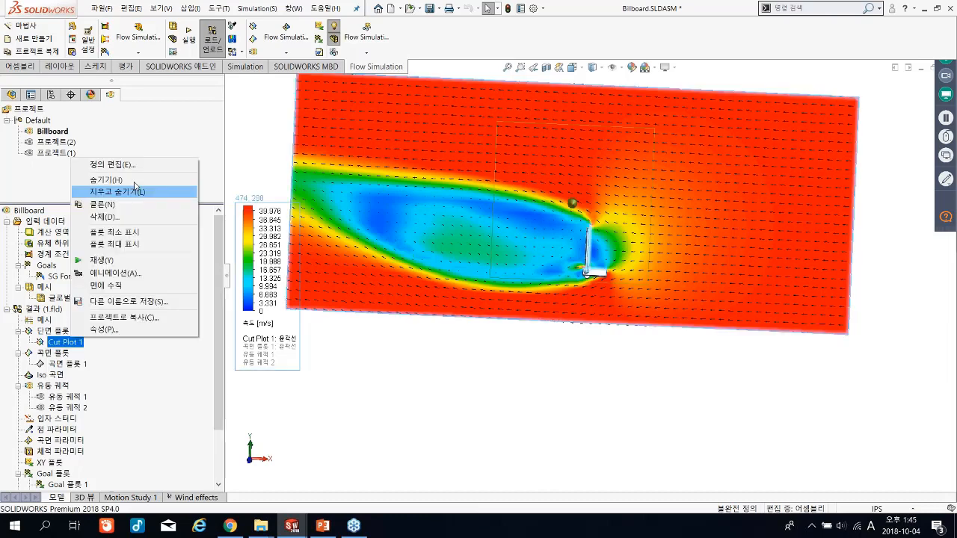
click(135, 185)
right_click(72, 396)
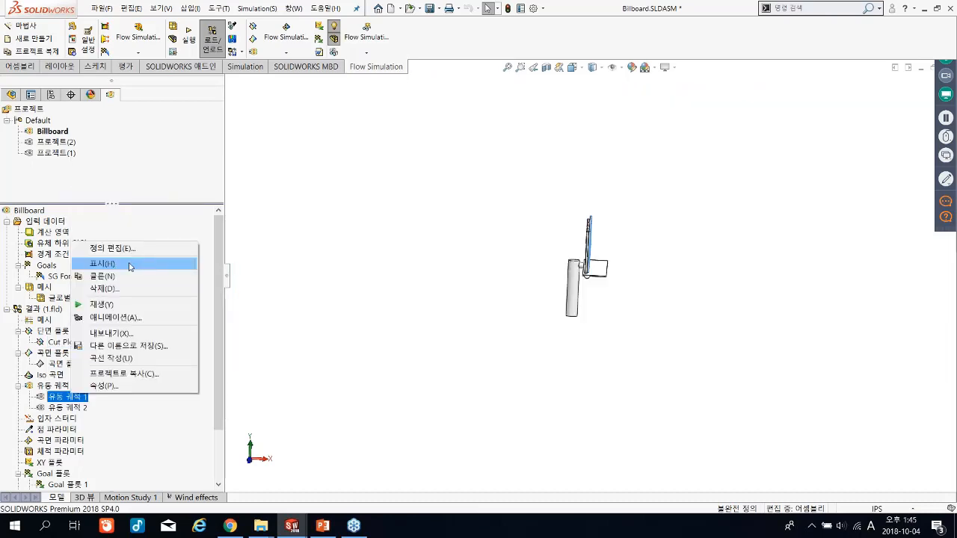
click(130, 266)
- Play the animation of the first flow trajectories (유동 궤적 1), then stop it
right_click(74, 398)
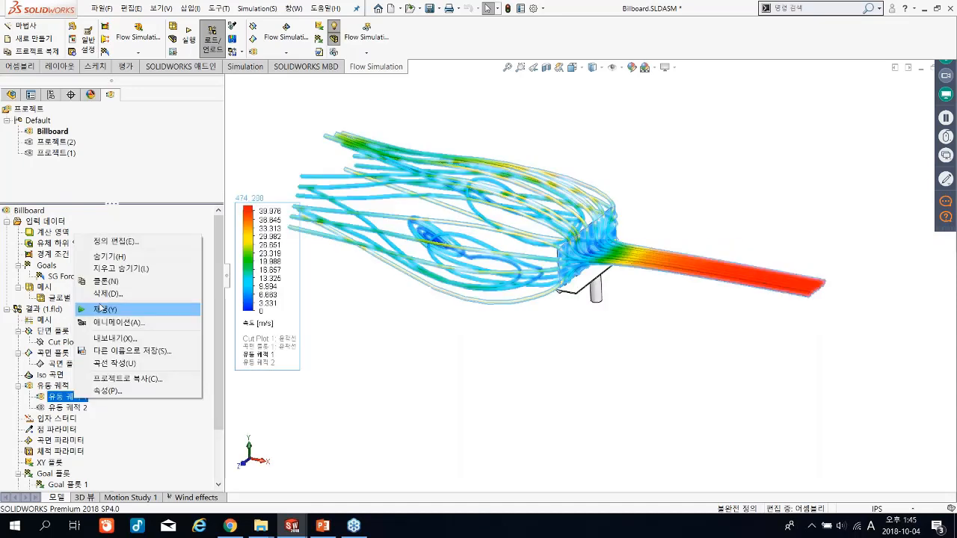
click(105, 309)
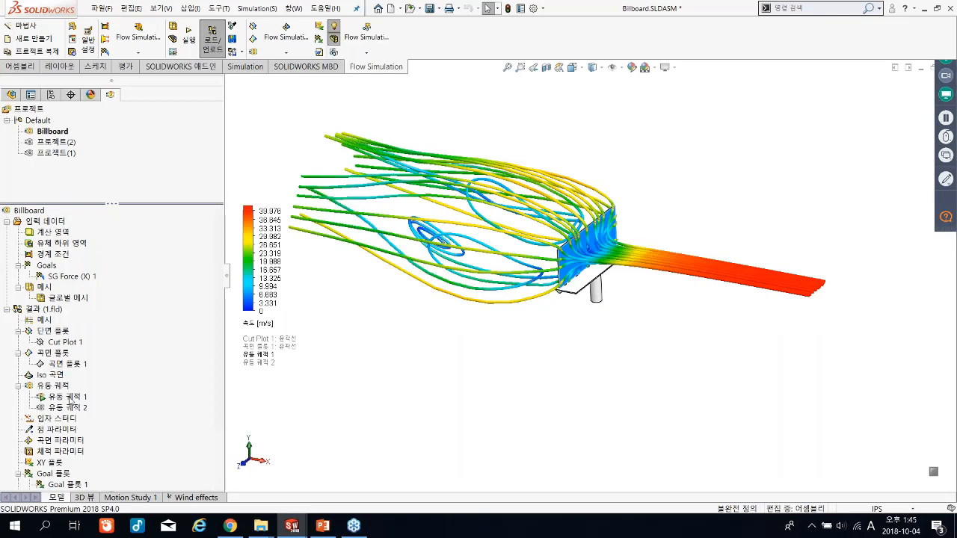
right_click(70, 399)
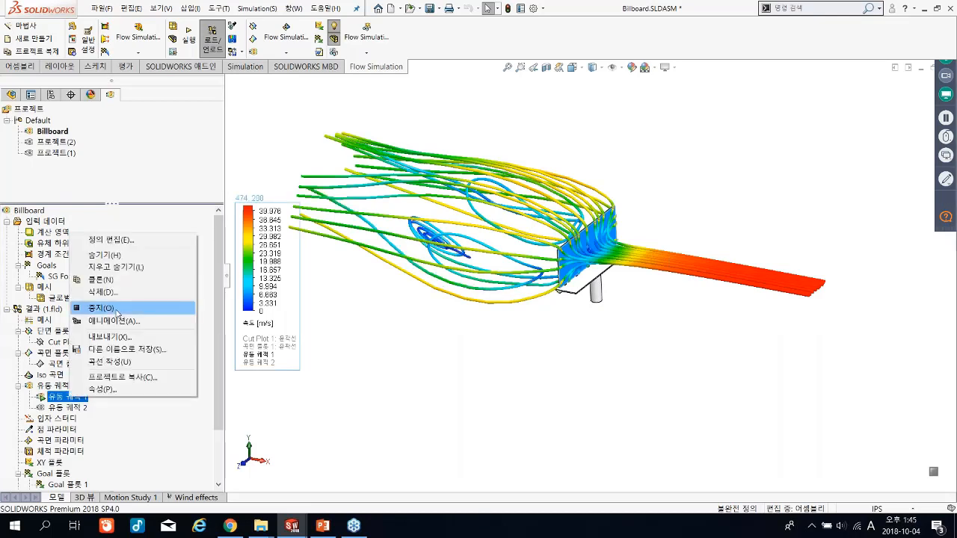
click(354, 408)
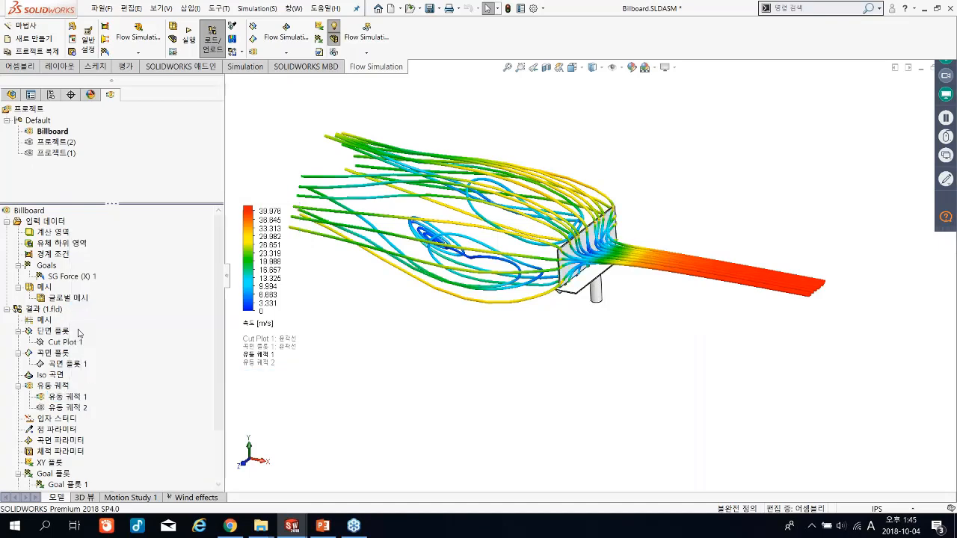
- Hide the first flow trajectories (유동 궤적 1) and insert a goal plot of SG Force (X) 1, sending its results to Excel
scroll(79, 332, down, 2)
right_click(79, 333)
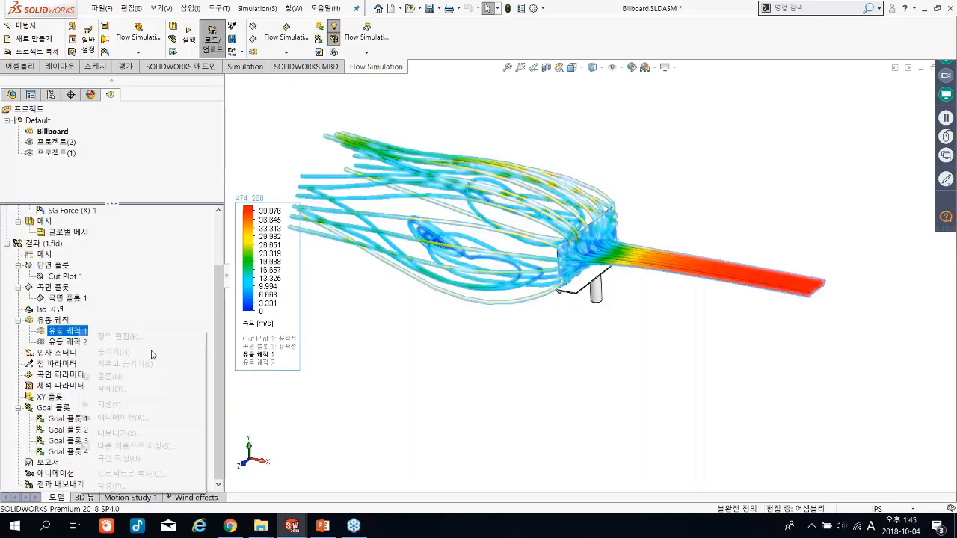
right_click(56, 412)
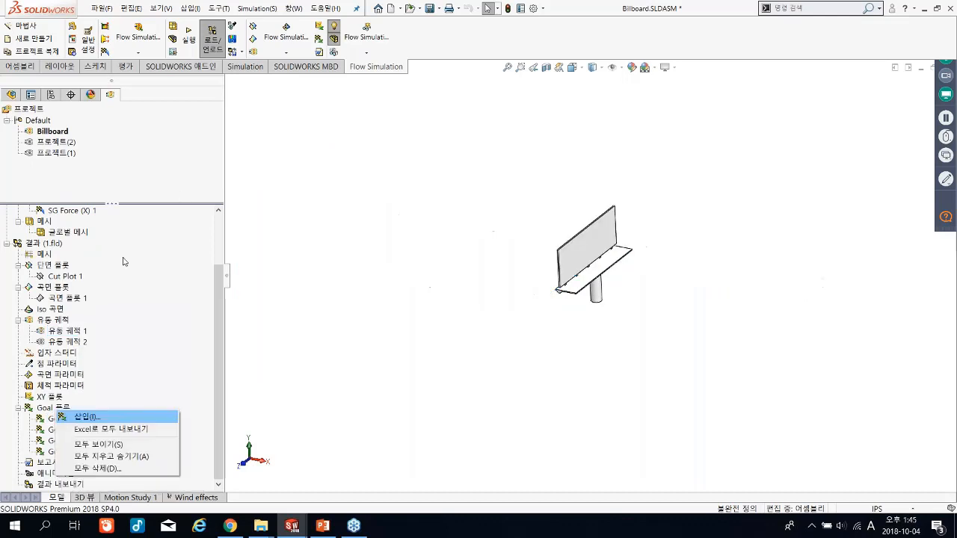
key(Return)
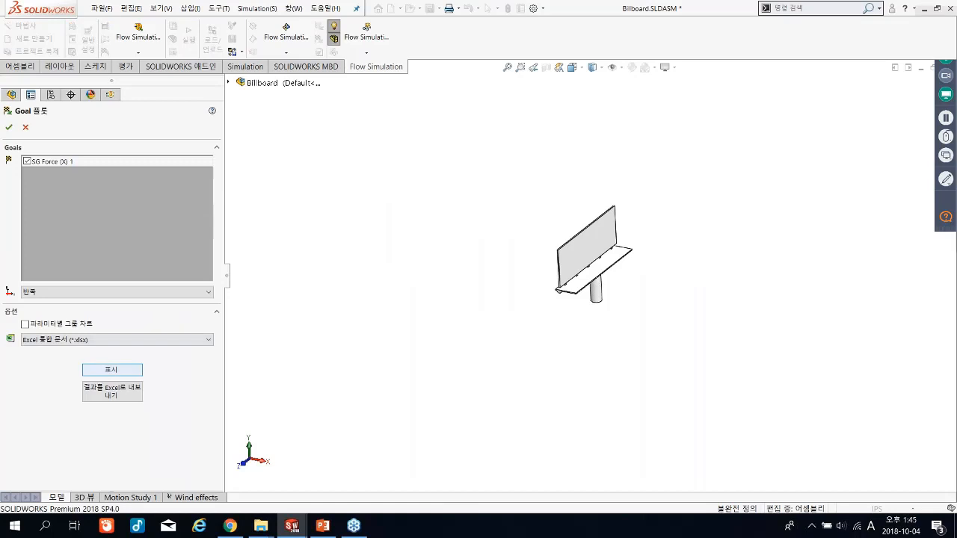
click(111, 370)
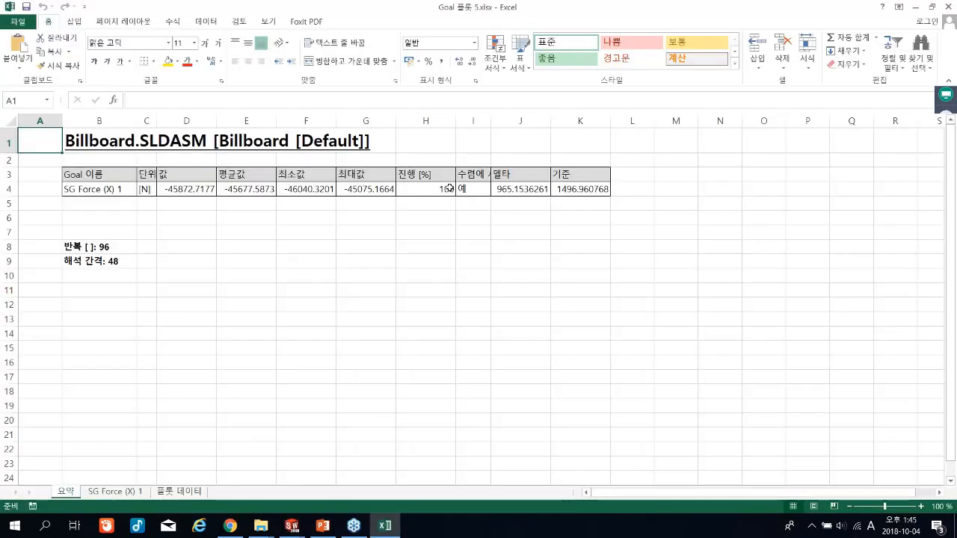
- Review the SG Force (X) 1 summary row in the Excel workbook, close it, and accept the goal plot
drag(97, 189, 449, 188)
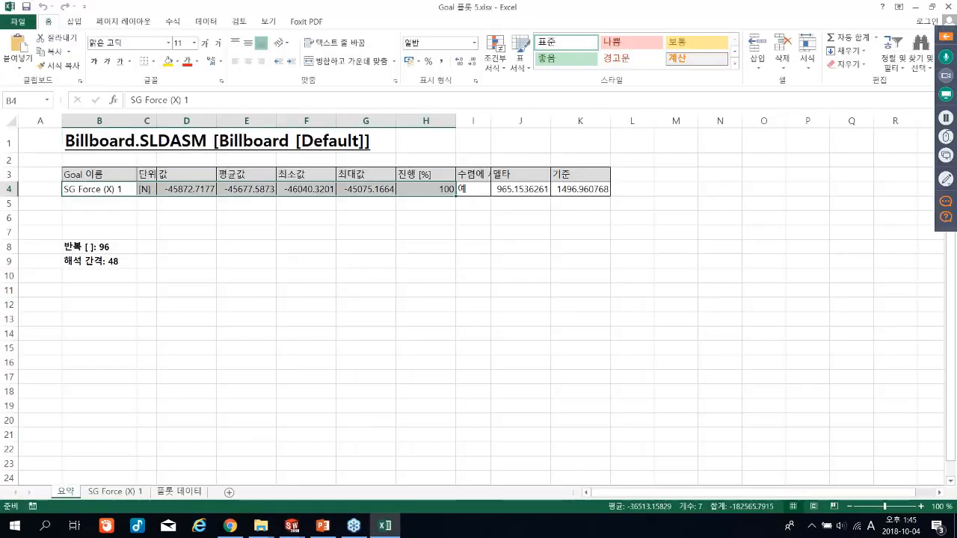
key(alt+F4)
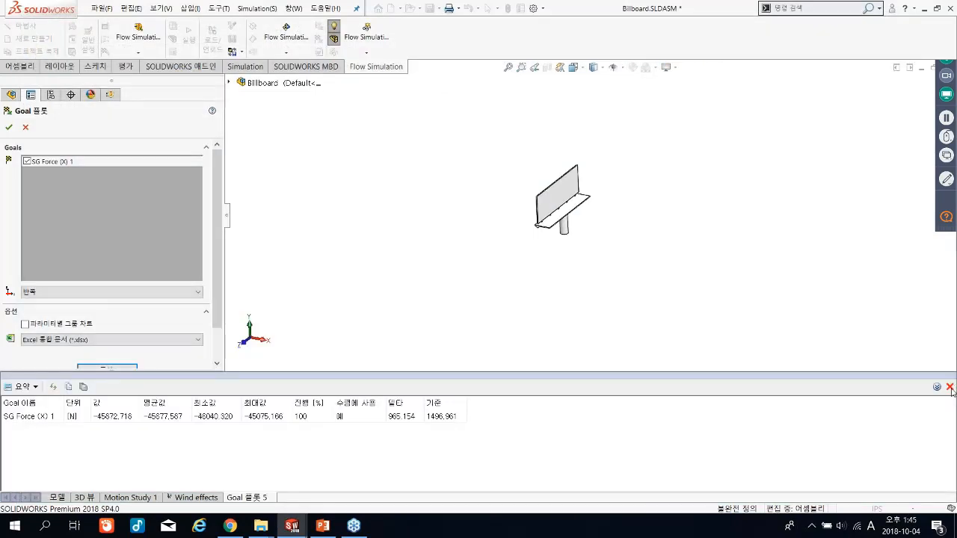
click(9, 129)
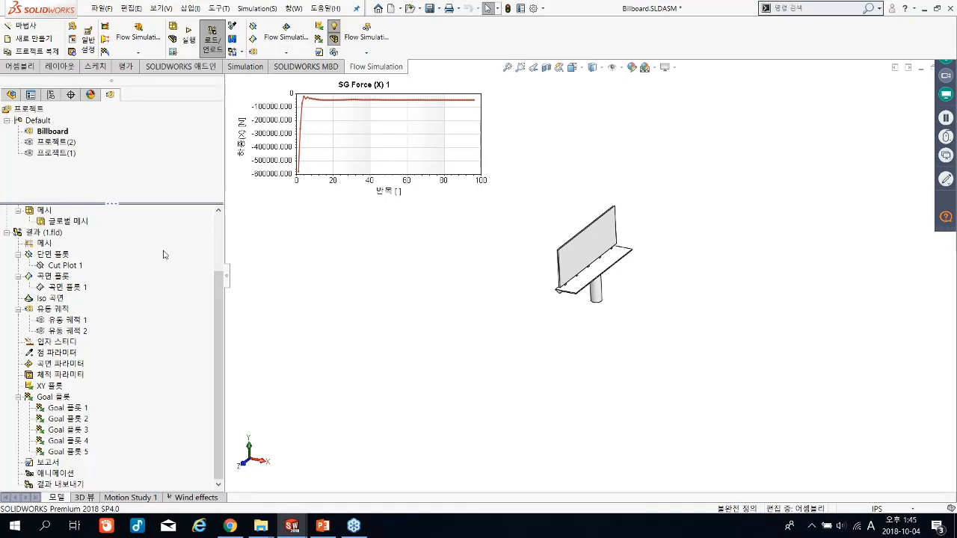
- Create a new static study and apply fixed geometry to the bottom face of the billboard structure's post
click(12, 95)
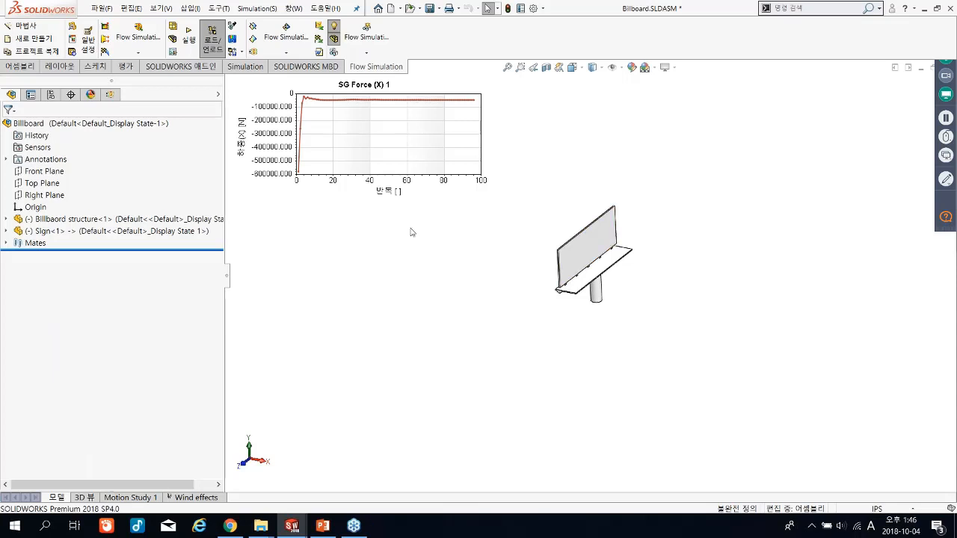
click(246, 66)
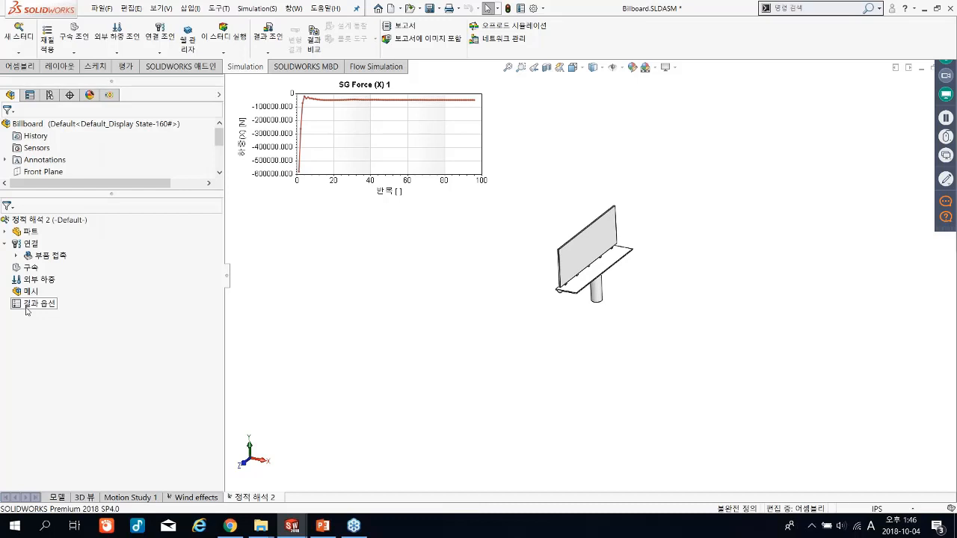
right_click(33, 232)
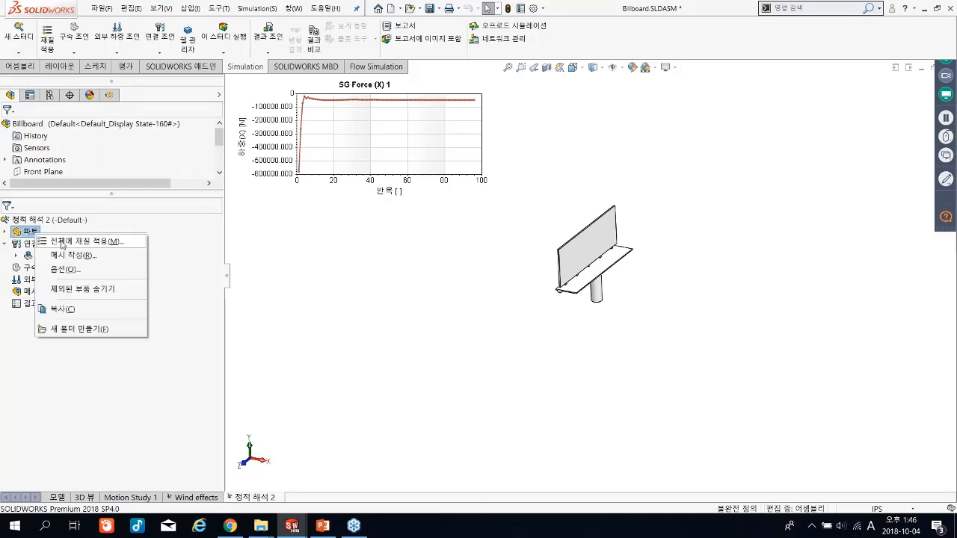
click(63, 241)
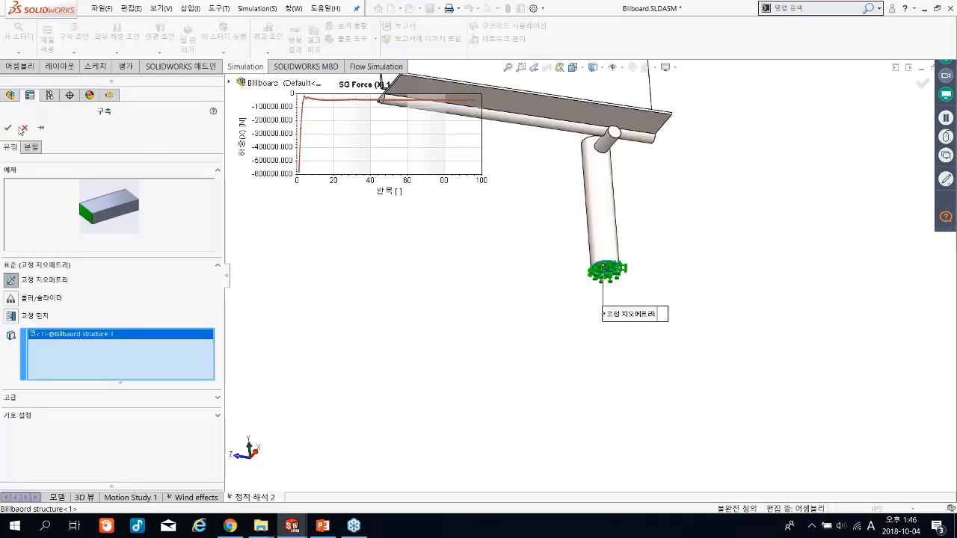
click(20, 129)
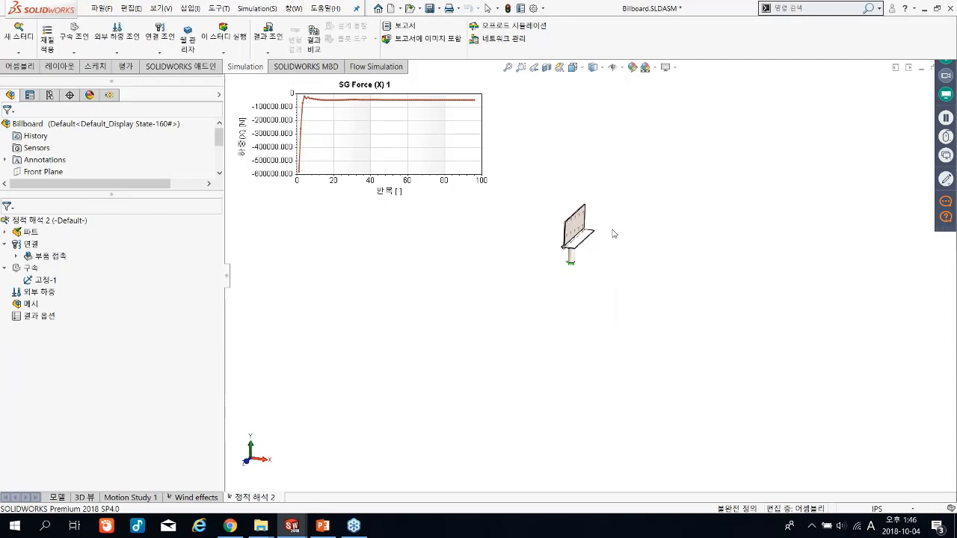
middle_drag(612, 233, 618, 242)
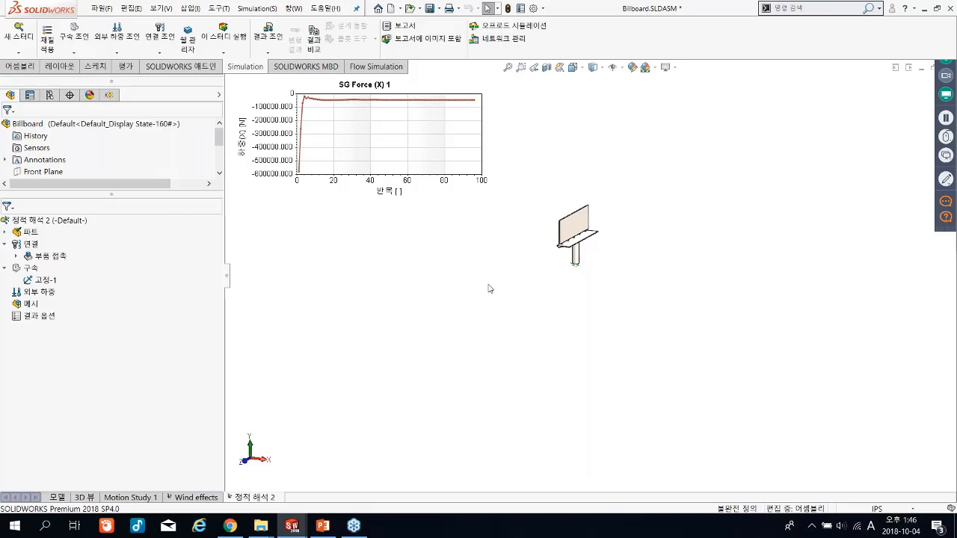
right_click(34, 304)
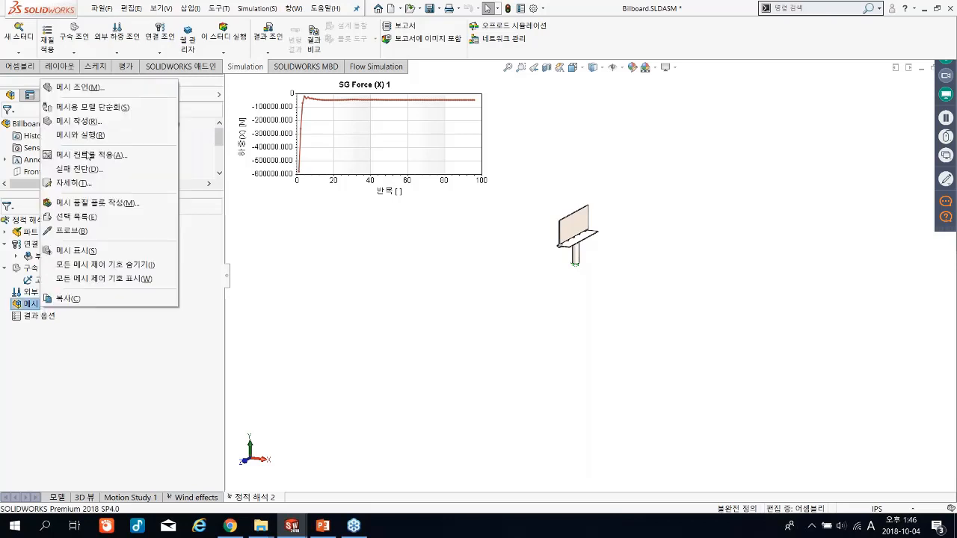
click(452, 286)
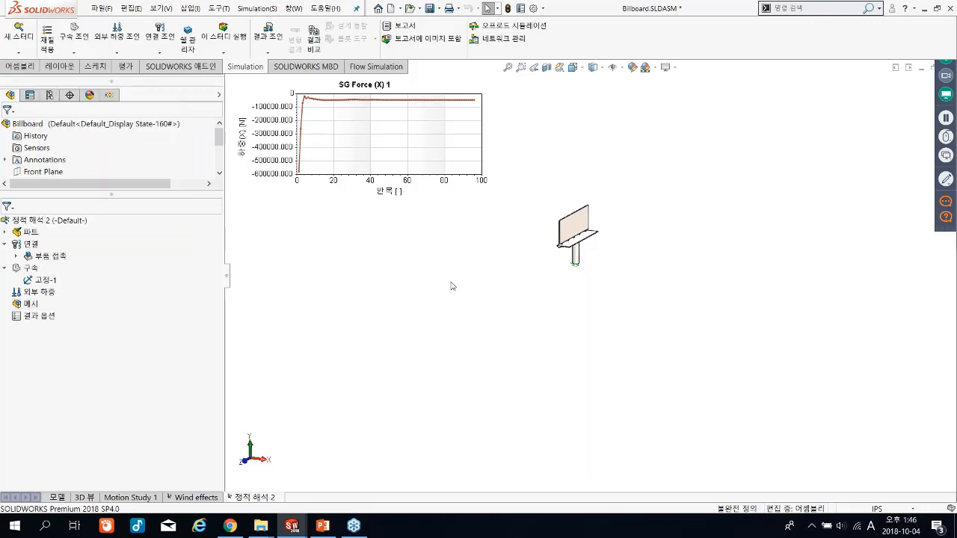
- In the static study's properties, include SOLIDWORKS Flow Simulation fluid pressure effects and load them from the result file 1.fld
click(61, 221)
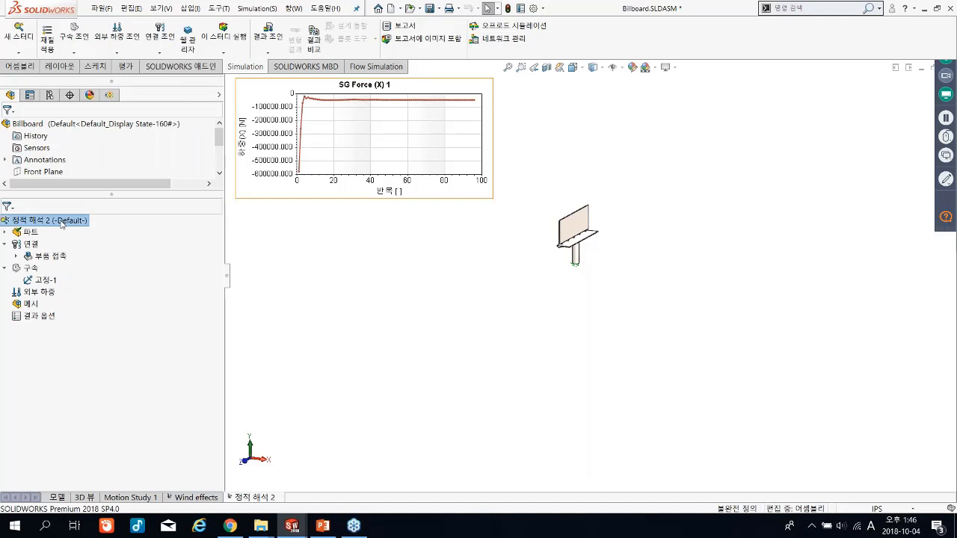
right_click(61, 223)
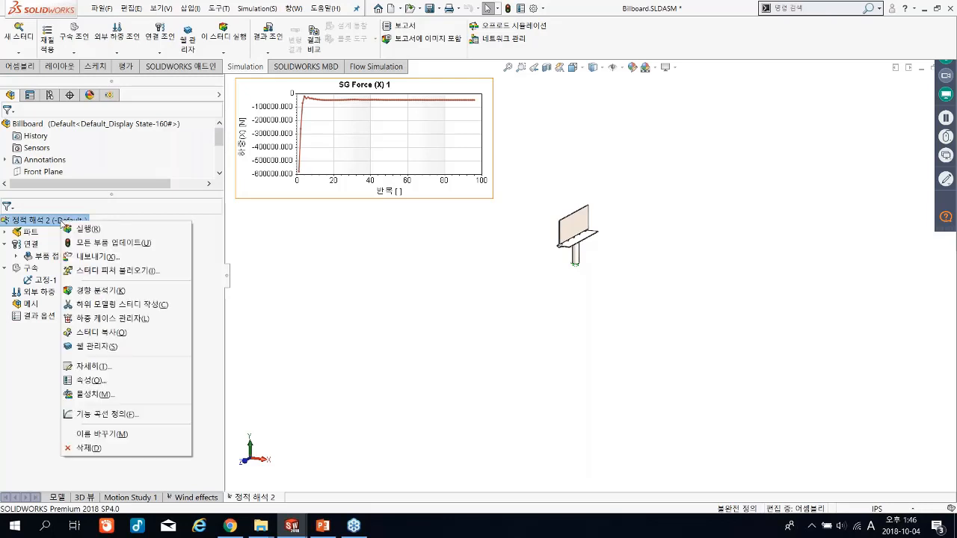
click(114, 383)
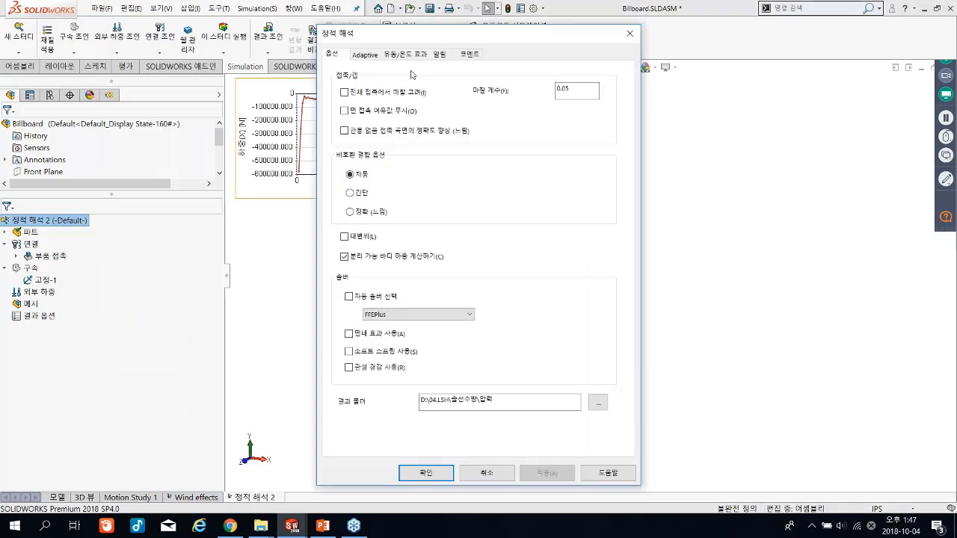
click(408, 54)
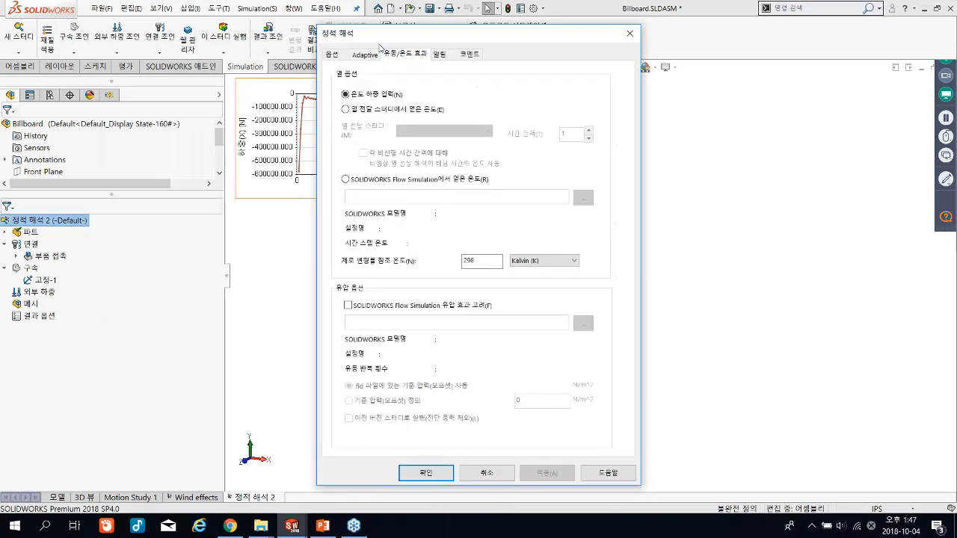
click(361, 308)
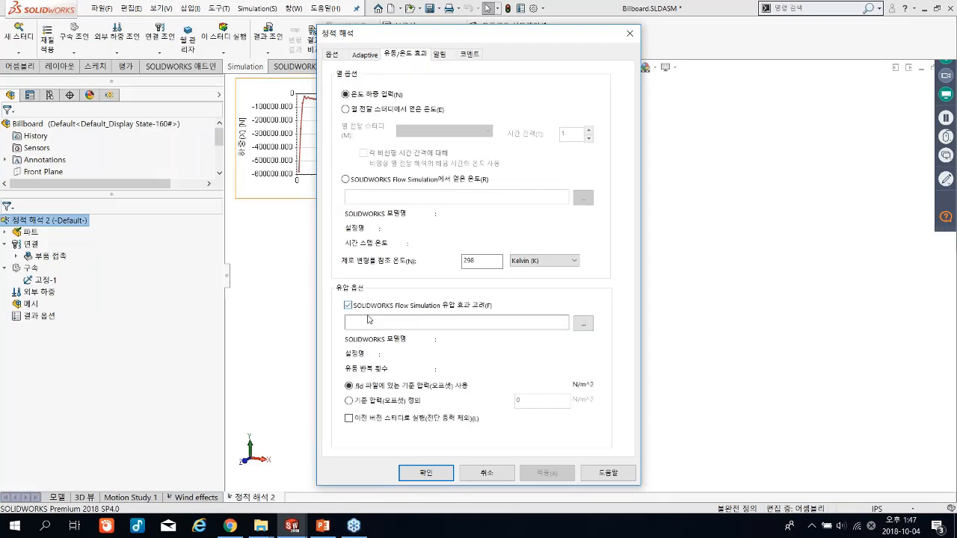
click(589, 327)
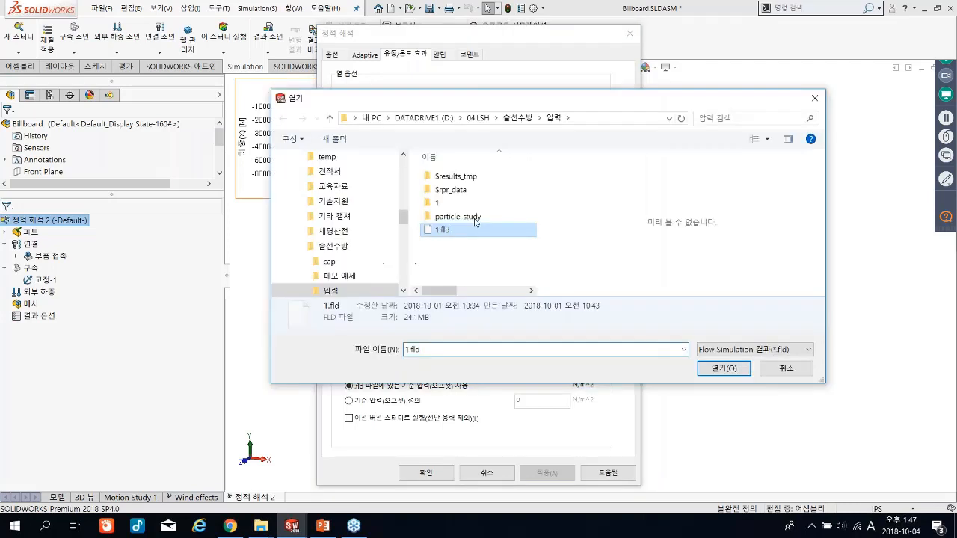
click(705, 369)
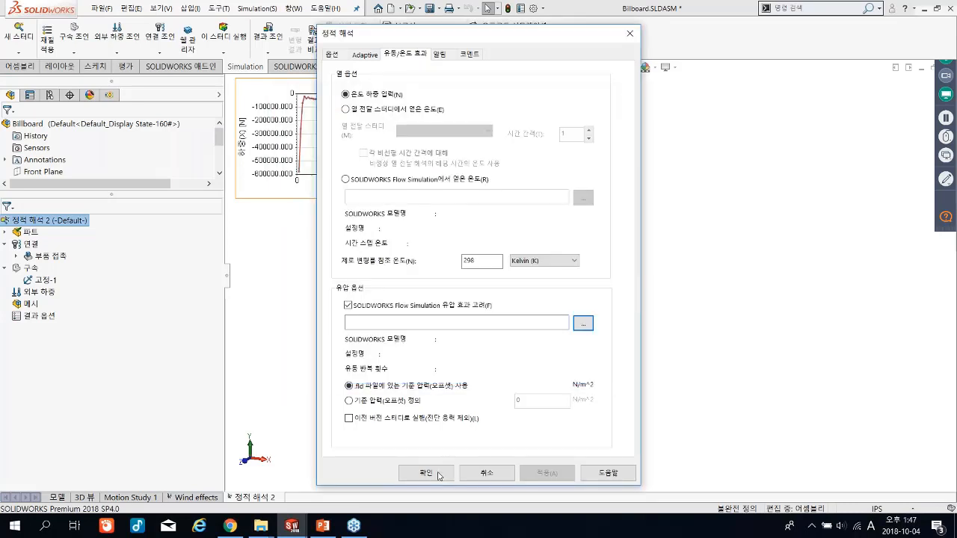
click(426, 474)
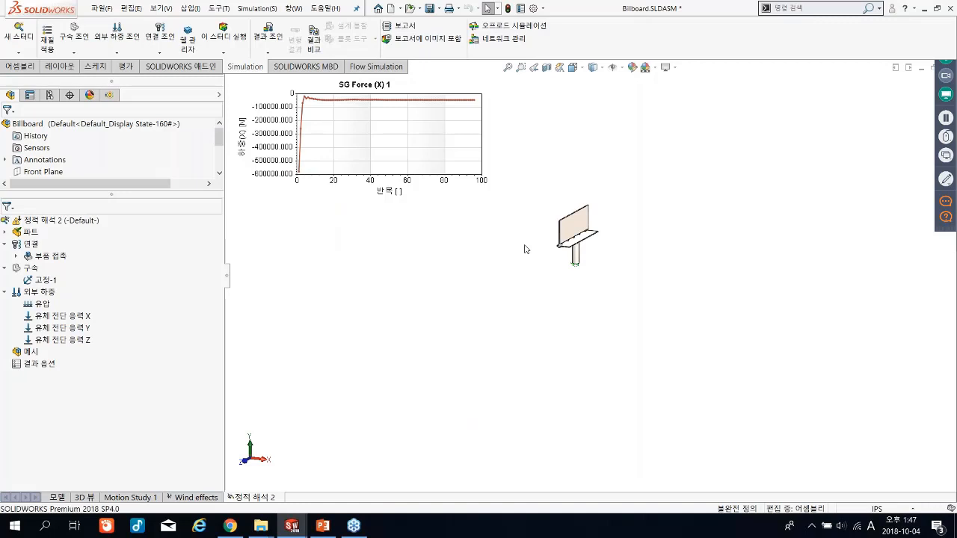
- Activate the Wind effects study, display its Stress1 von Mises plot, and view the deformed billboard from the front and at an angle
scroll(598, 207, down, 5)
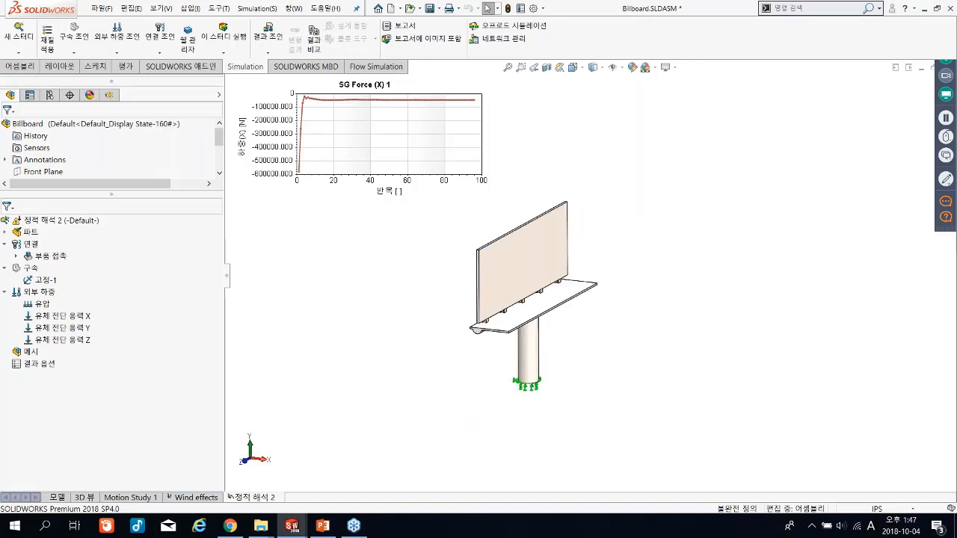
click(195, 497)
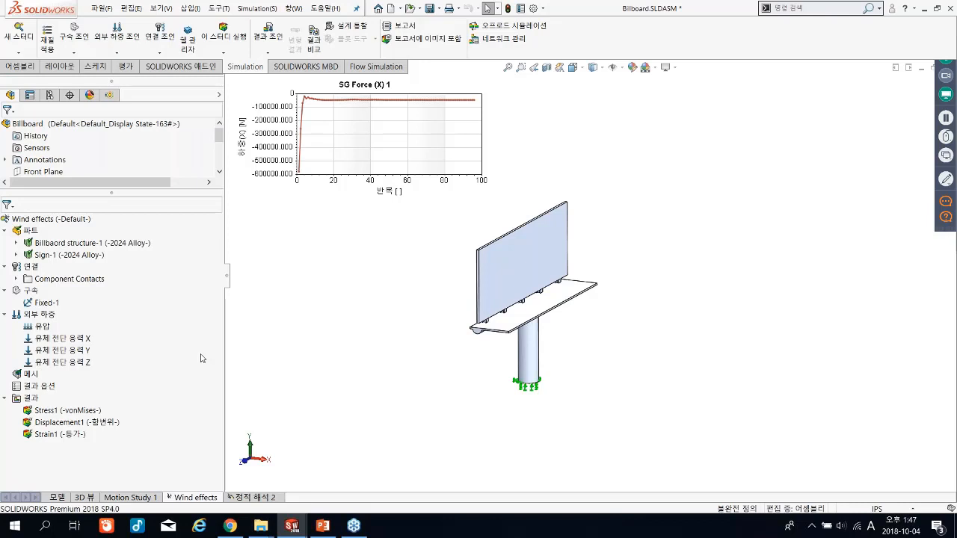
double_click(95, 414)
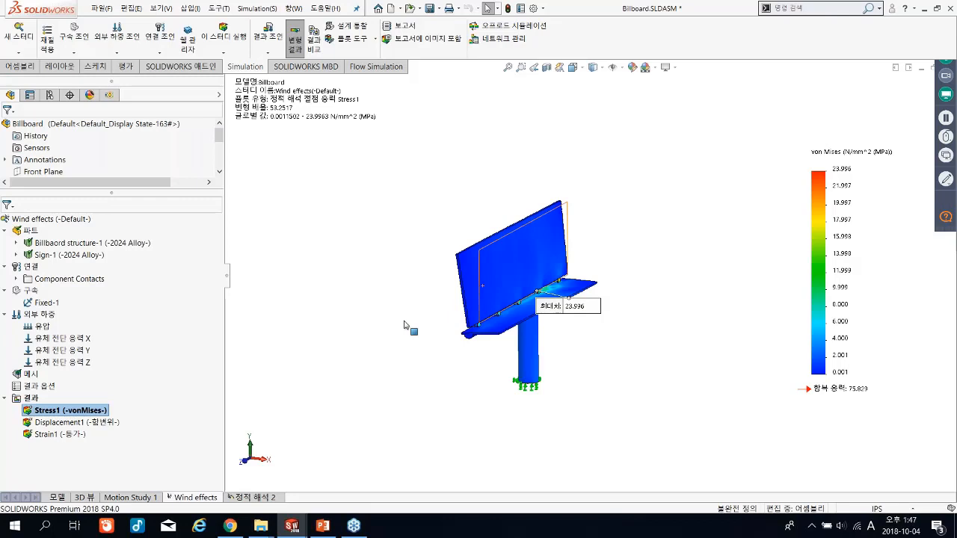
scroll(478, 290, down, 1)
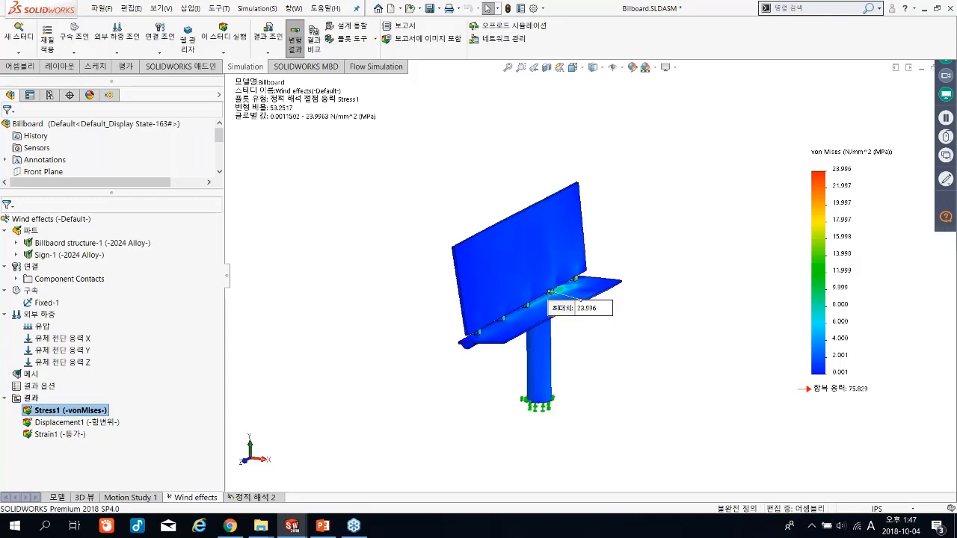
key(ctrl+1)
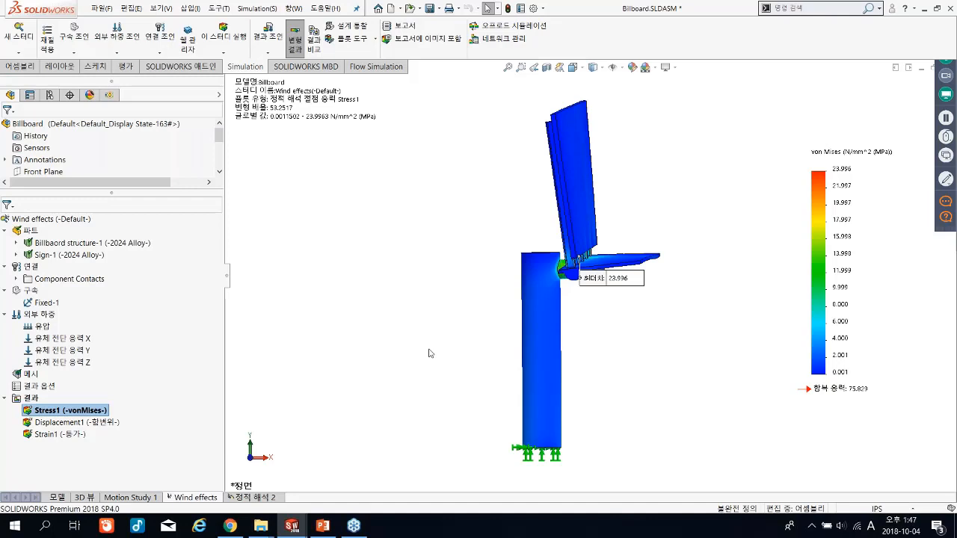
key(ctrl+7)
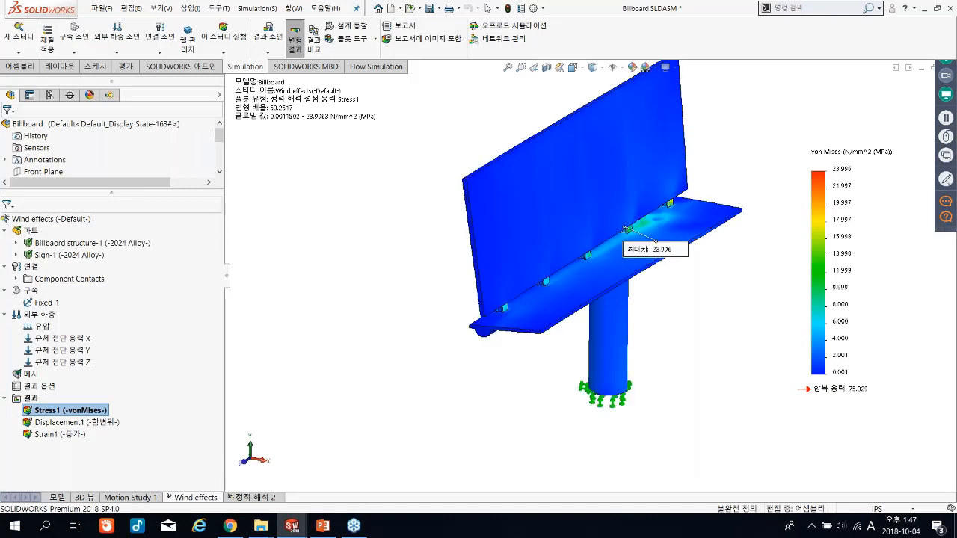
middle_drag(569, 284, 523, 262)
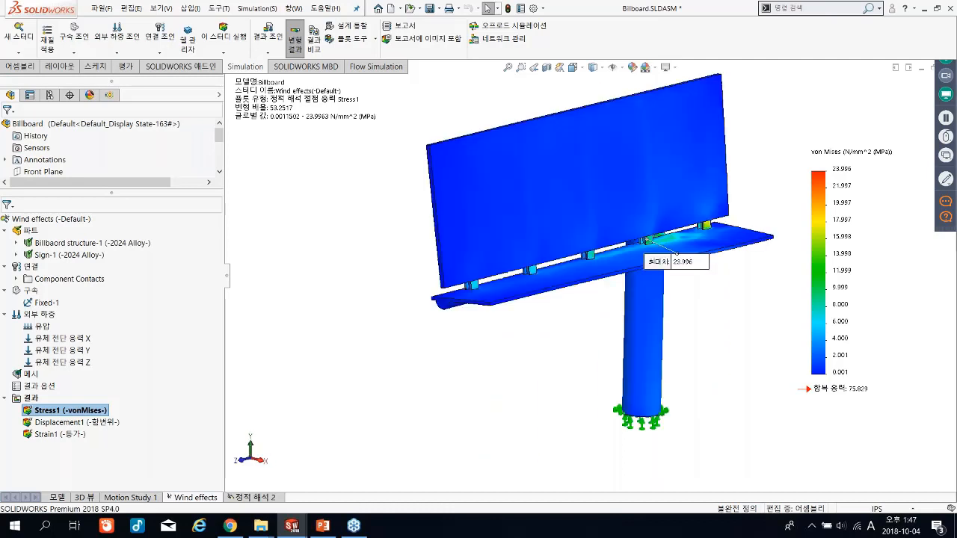
- Animate the Stress1 plot, then display the Displacement1 plot with its maximum-value callout moved above the sign's most displaced upper corner
click(112, 221)
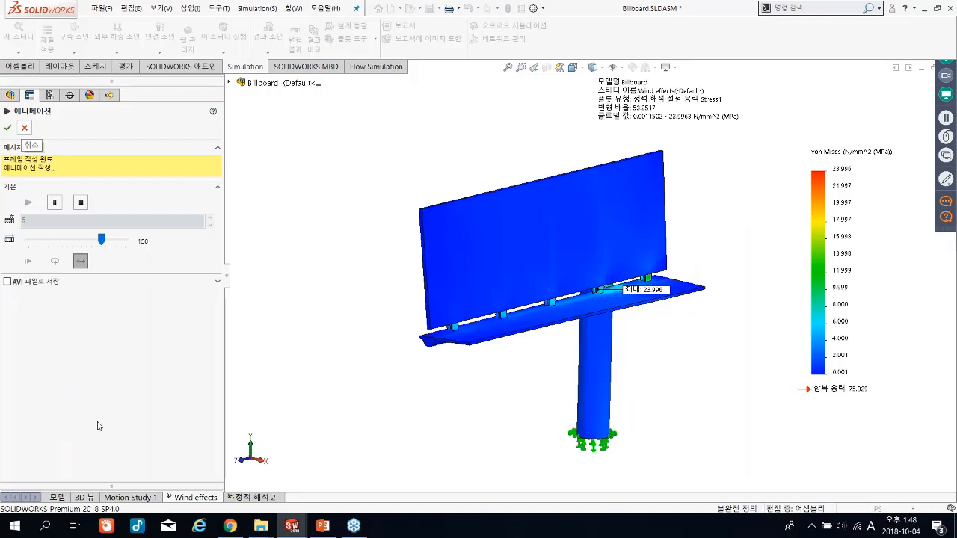
key(Escape)
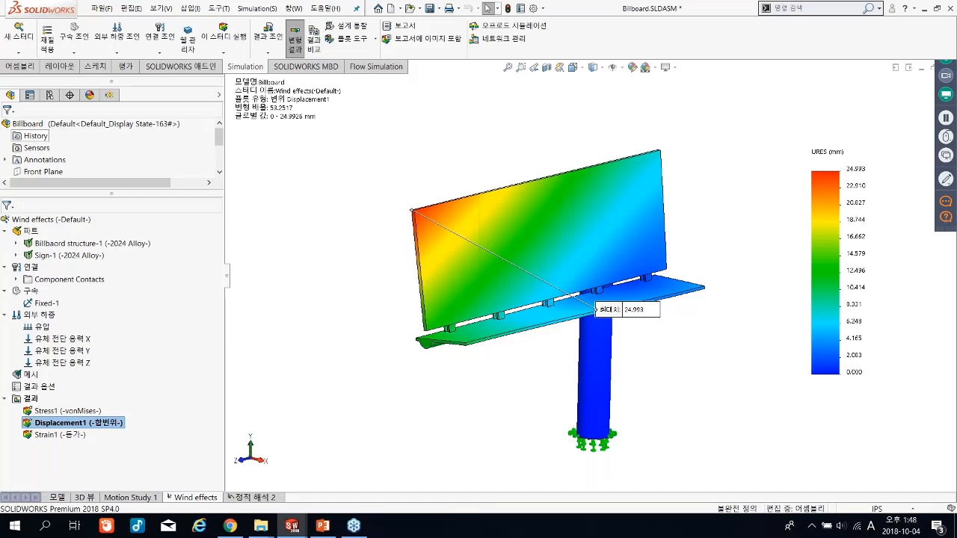
drag(626, 309, 390, 154)
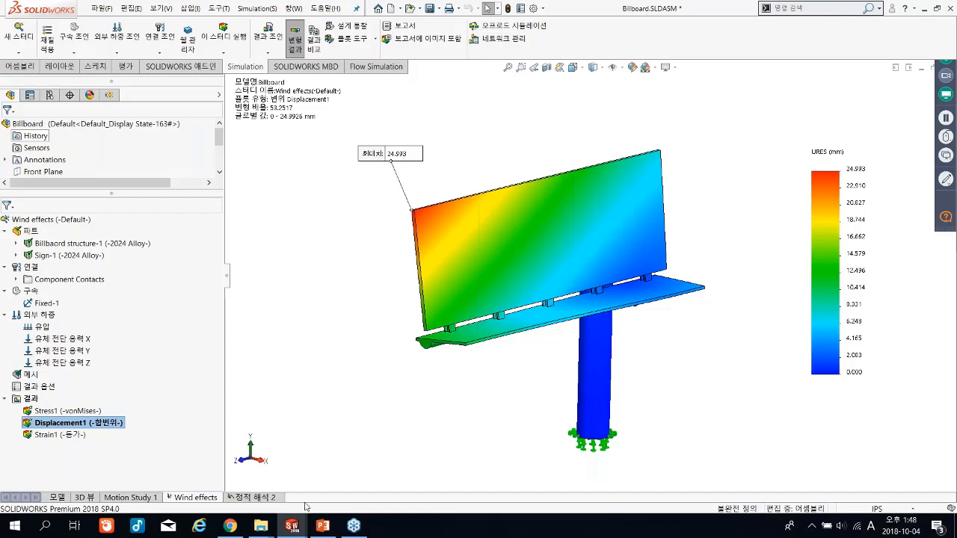
- Switch to the HX.SLDASM heat exchanger assembly and bring up its Flow Simulation commands
mouse_move(291, 526)
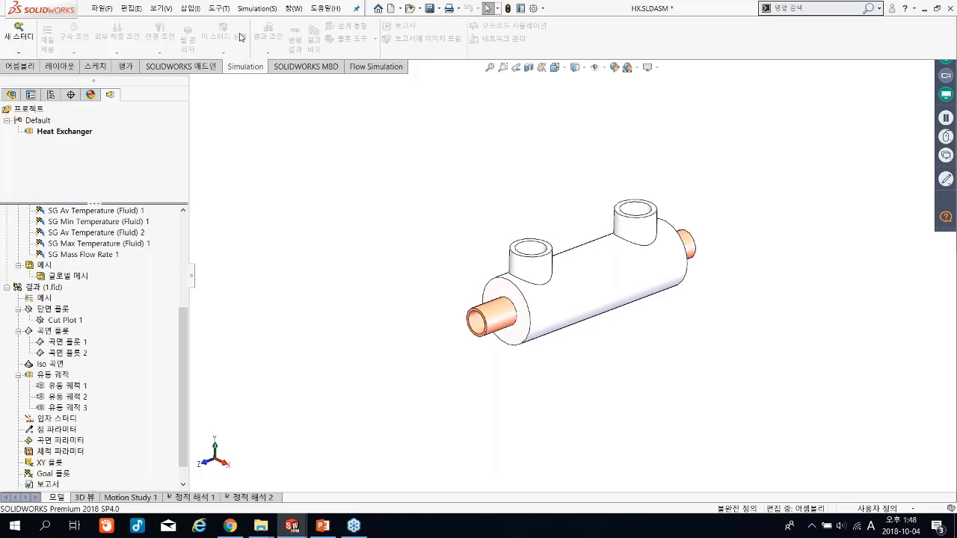
click(377, 66)
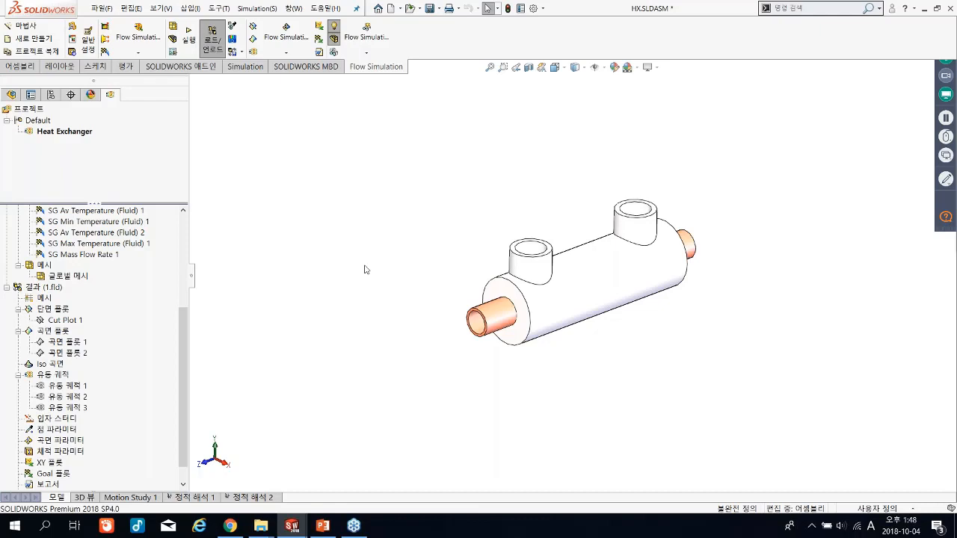
- Examine the Water Inlet Mass Flow boundary condition's flow and thermodynamic parameters in the Heat Exchanger project, closing it without changes
scroll(59, 317, up, 5)
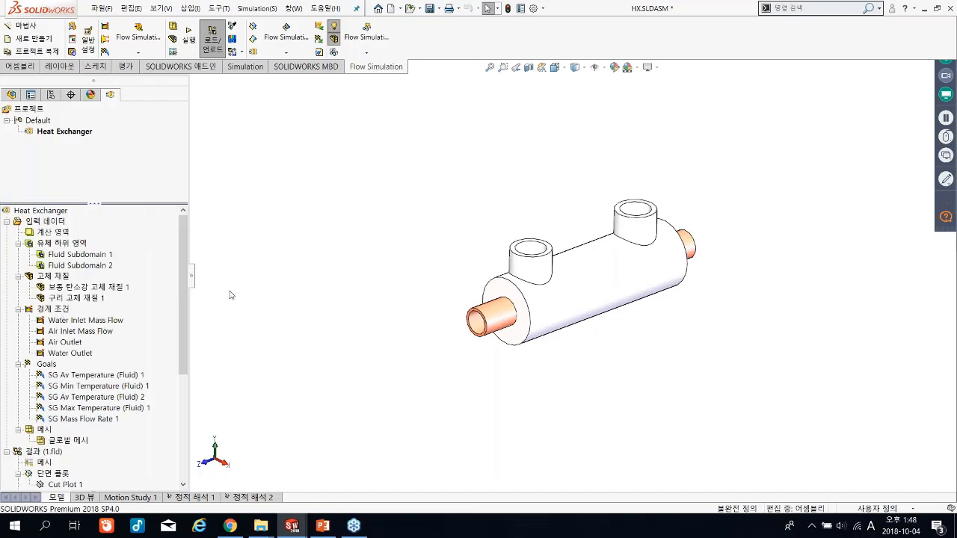
click(53, 320)
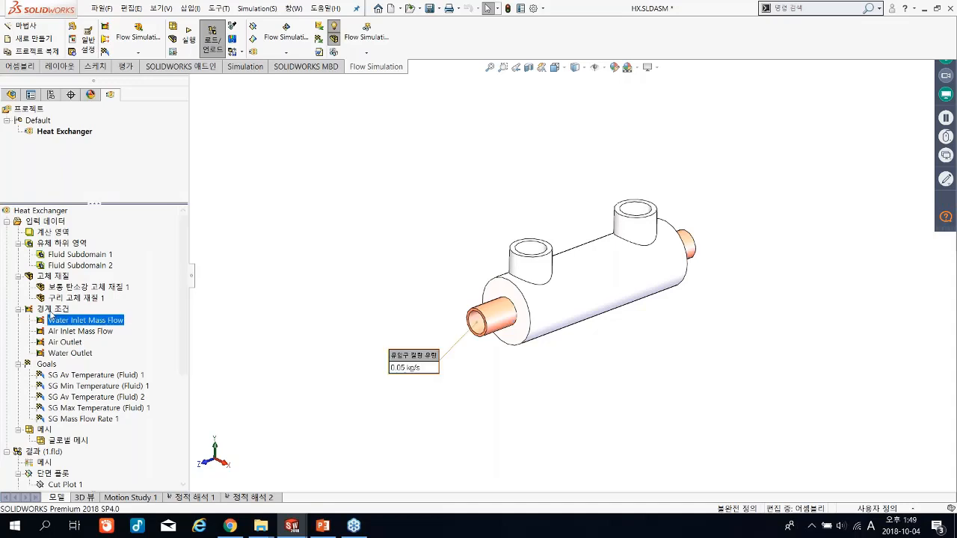
click(51, 311)
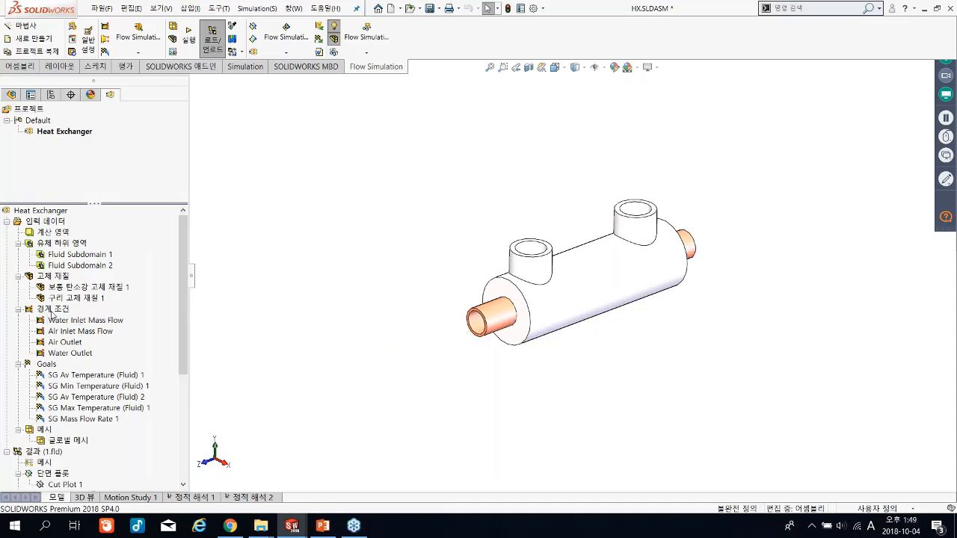
double_click(82, 319)
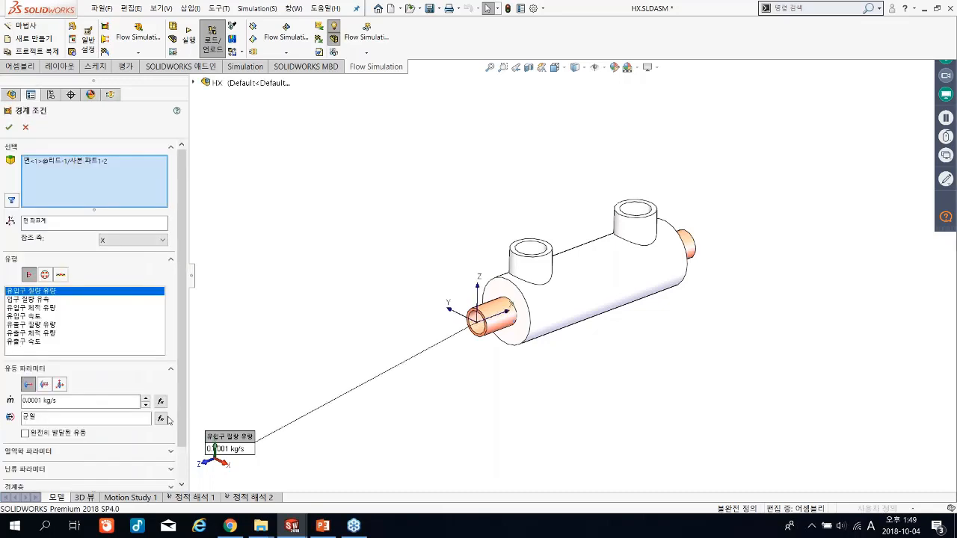
click(170, 451)
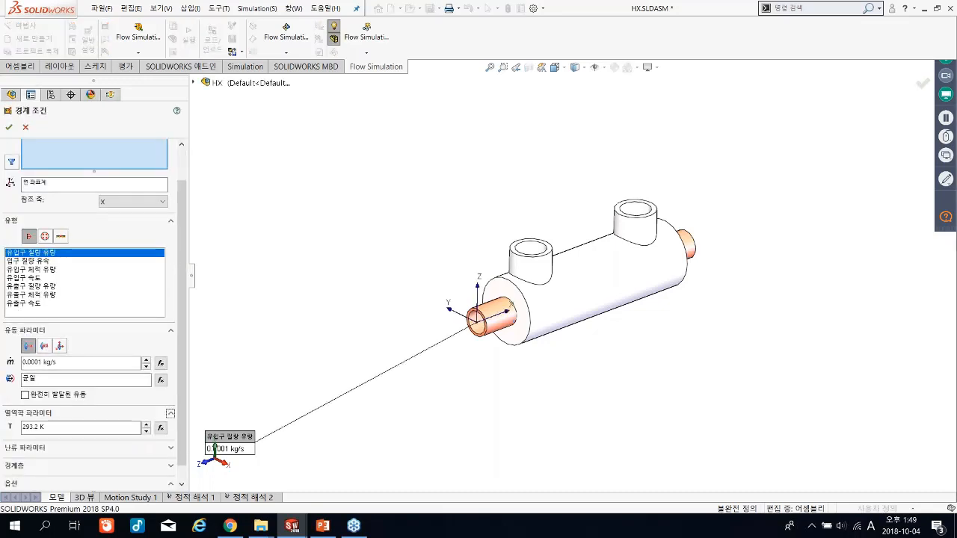
scroll(171, 396, down, 1)
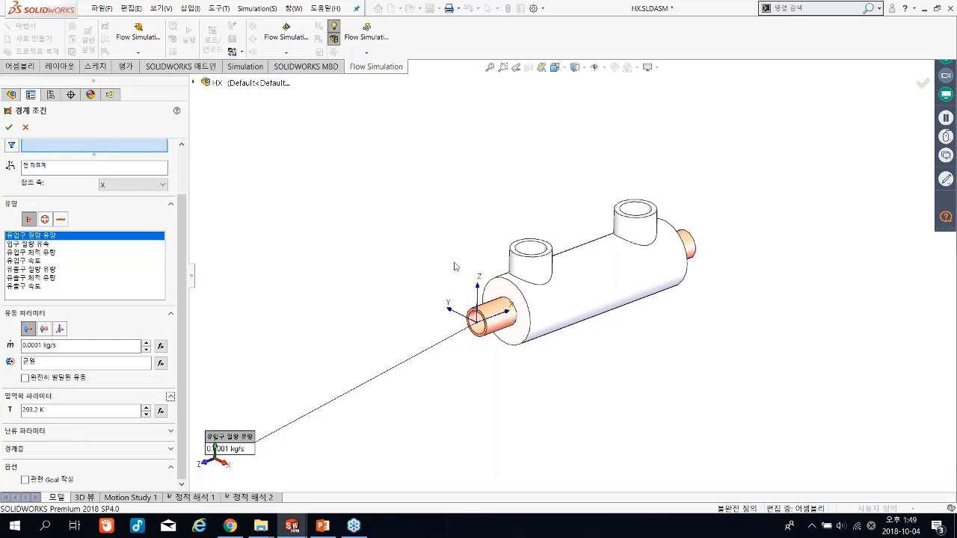
click(25, 129)
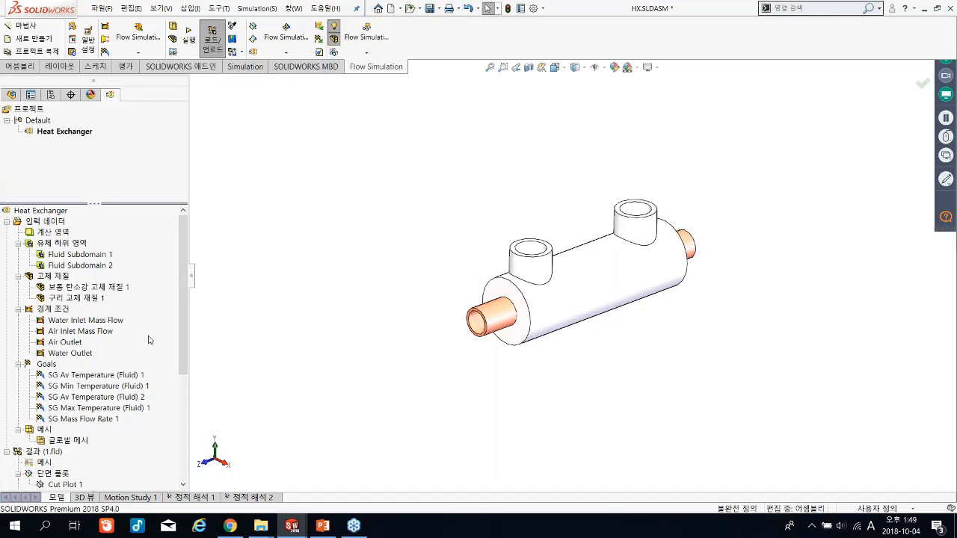
scroll(148, 339, down, 5)
scroll(149, 340, up, 5)
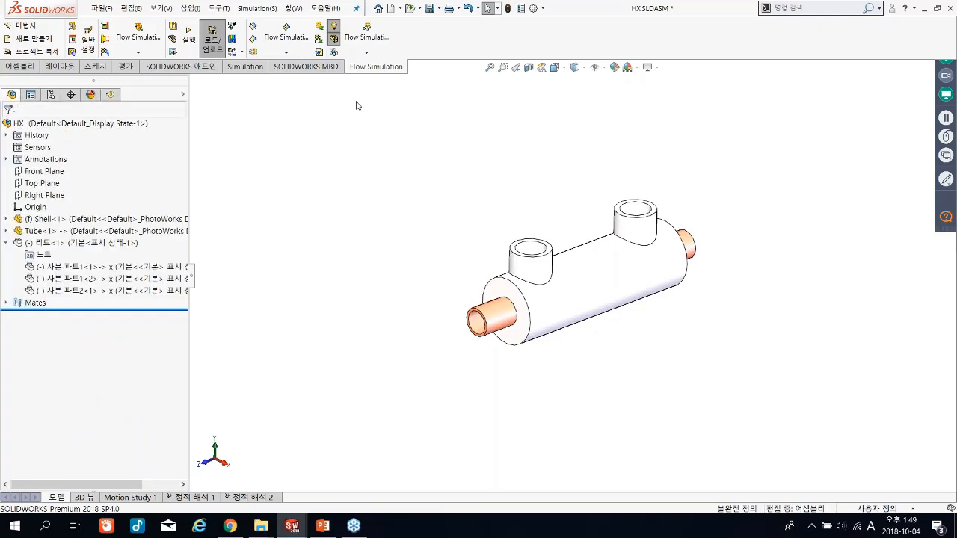
- Create a new static Simulation study for the heat exchanger assembly
click(246, 67)
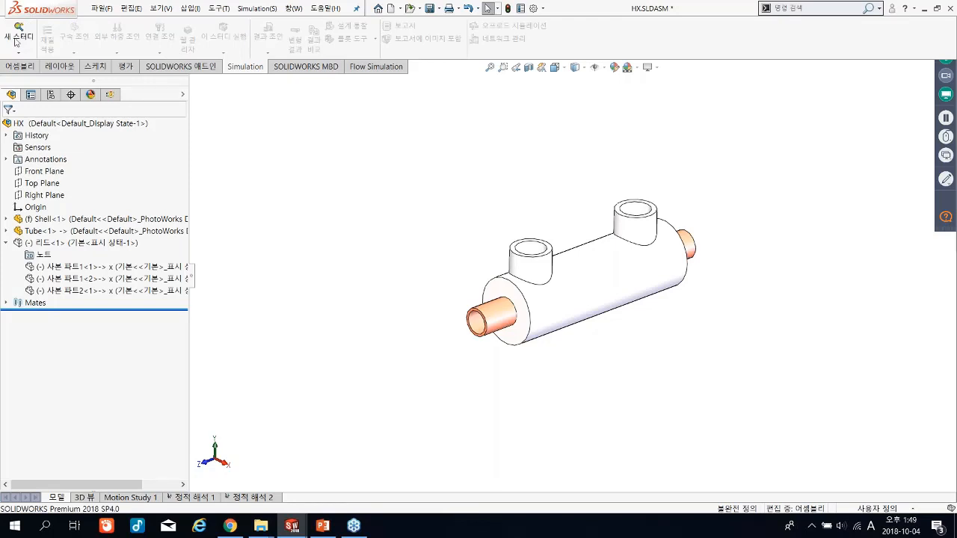
click(16, 41)
key(Return)
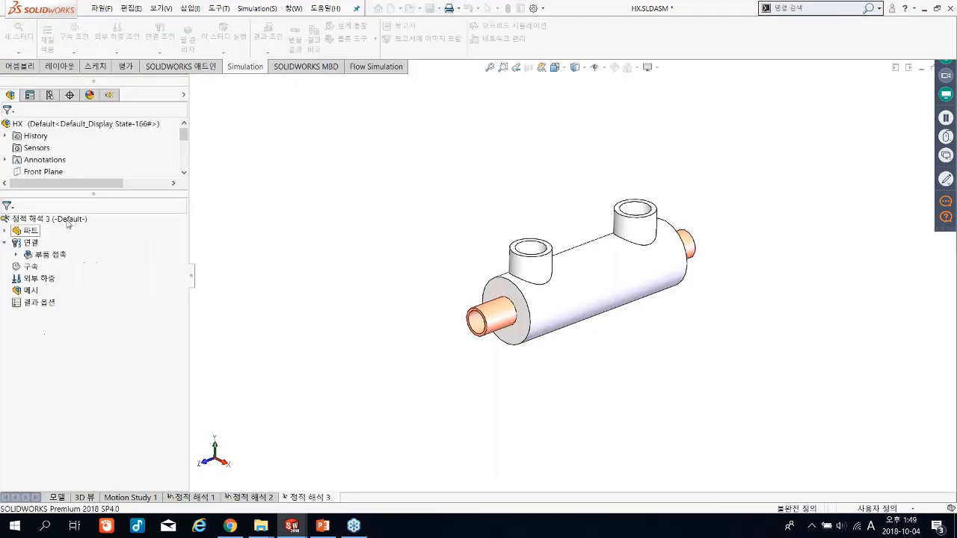
- In the new study's properties, take temperatures from SOLIDWORKS Flow Simulation using result file 1.fld, and check the thermal entry under external loads
right_click(67, 222)
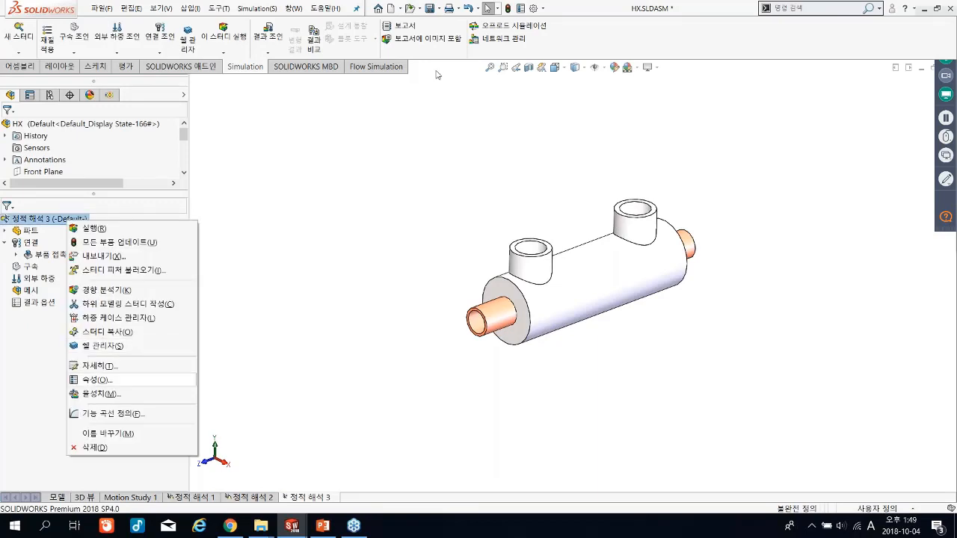
click(405, 54)
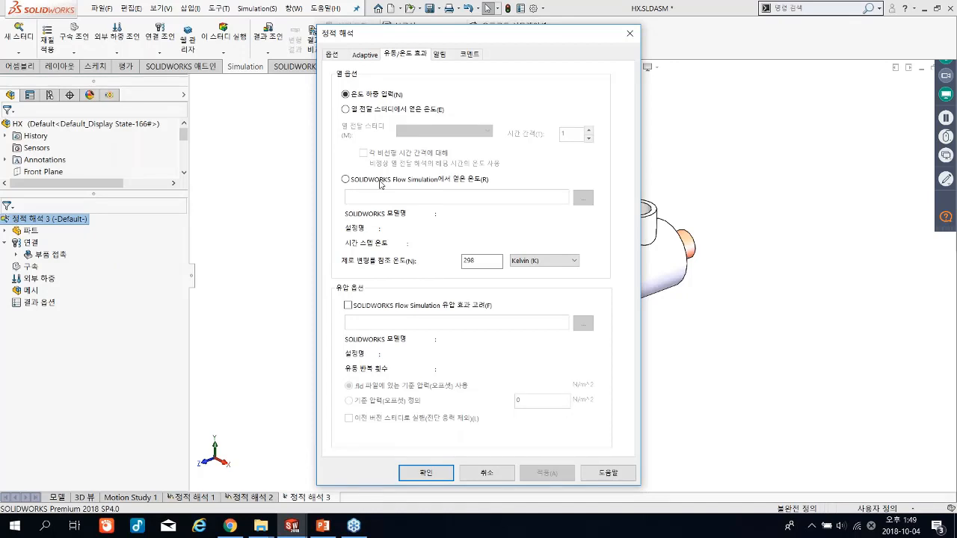
click(391, 183)
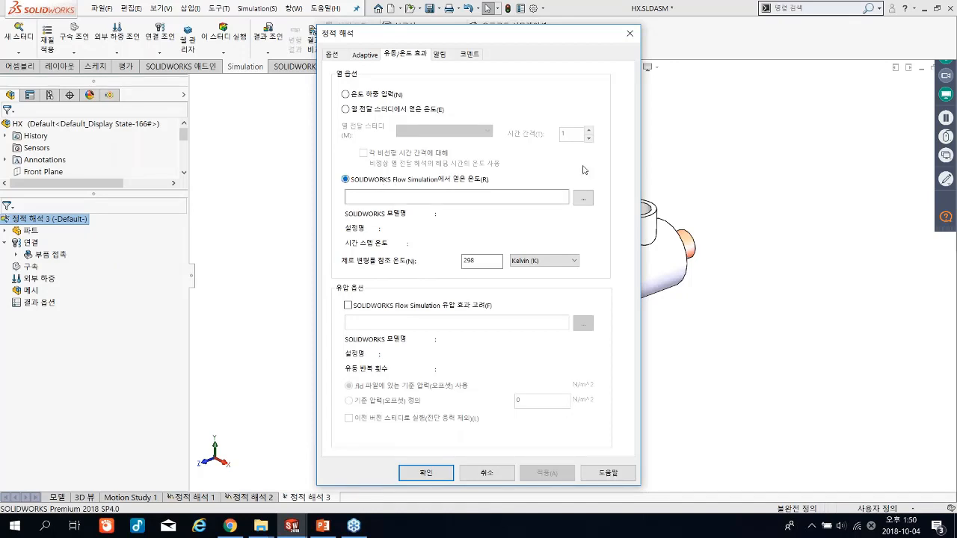
click(590, 203)
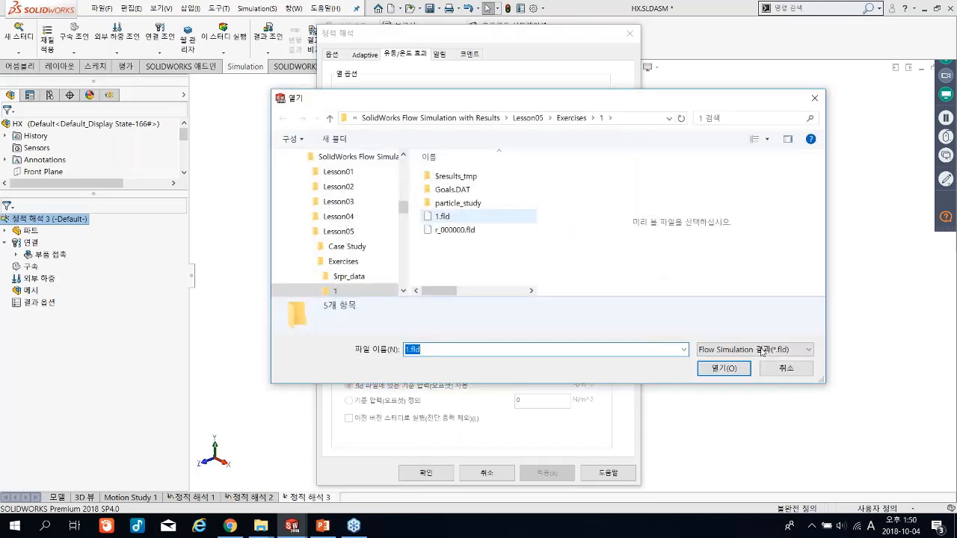
click(724, 368)
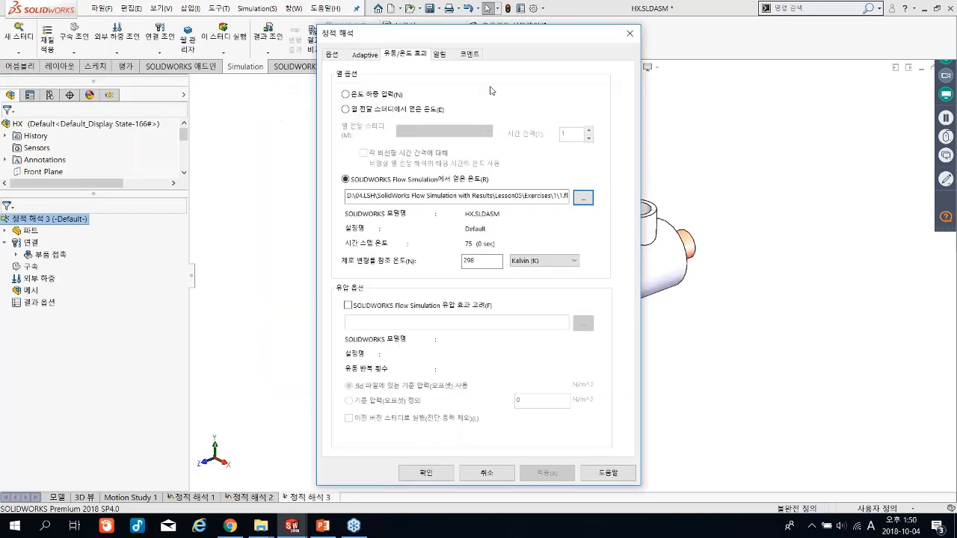
click(426, 472)
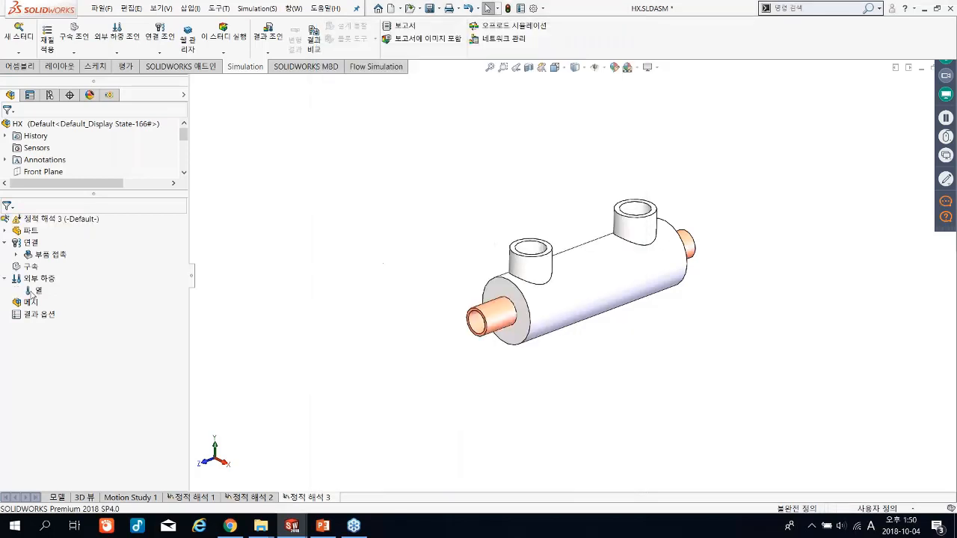
click(31, 291)
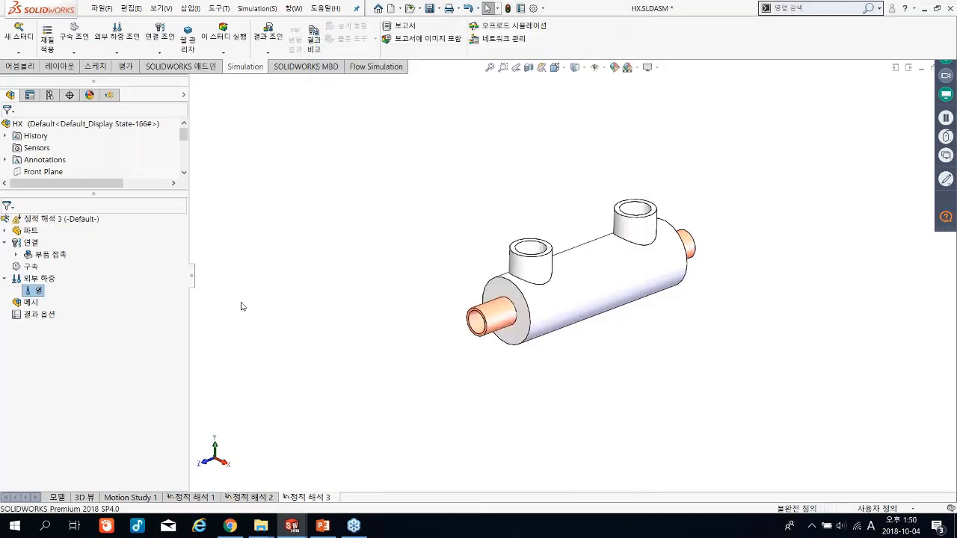
click(241, 307)
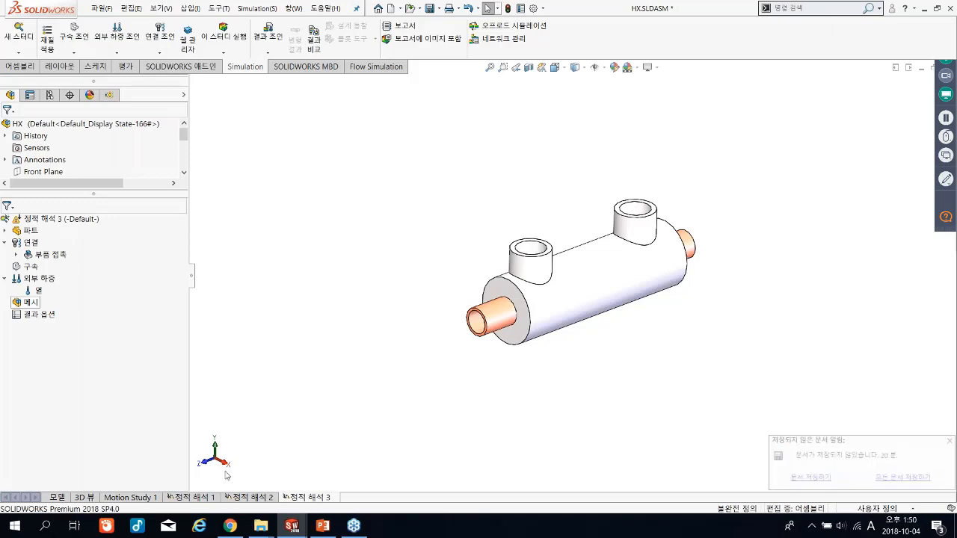
- Activate study 정적 해석 1, check its thermal load, and display its 변위1 resultant displacement plot on the deformed heat exchanger
click(192, 498)
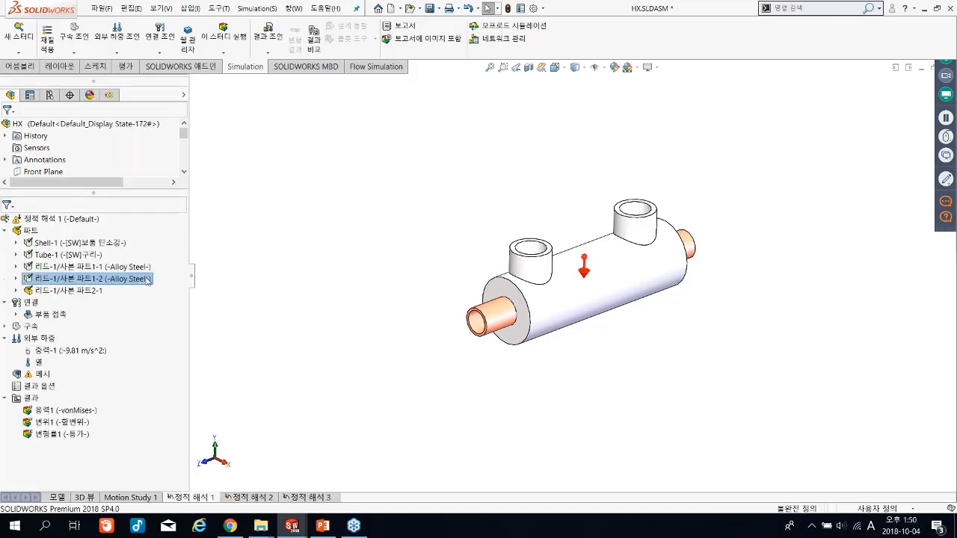
click(39, 363)
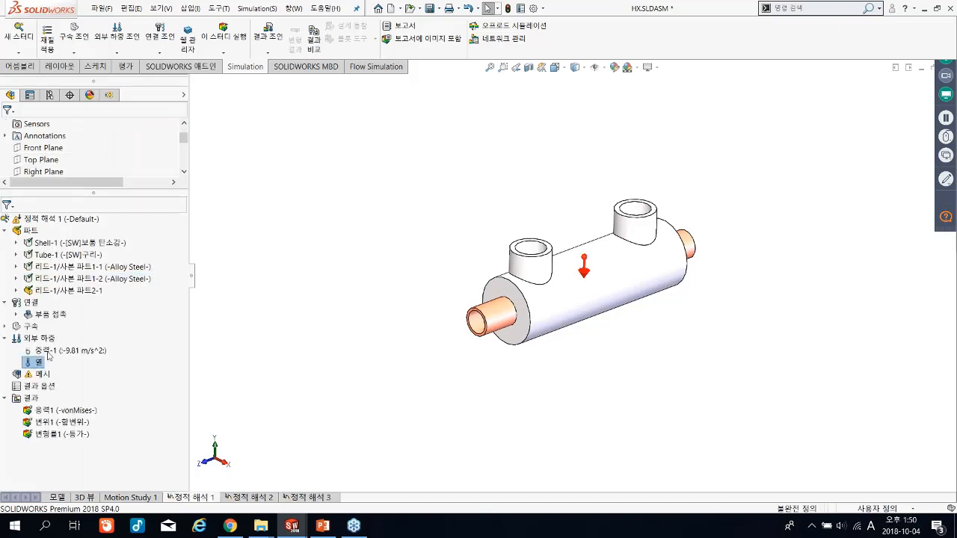
click(323, 354)
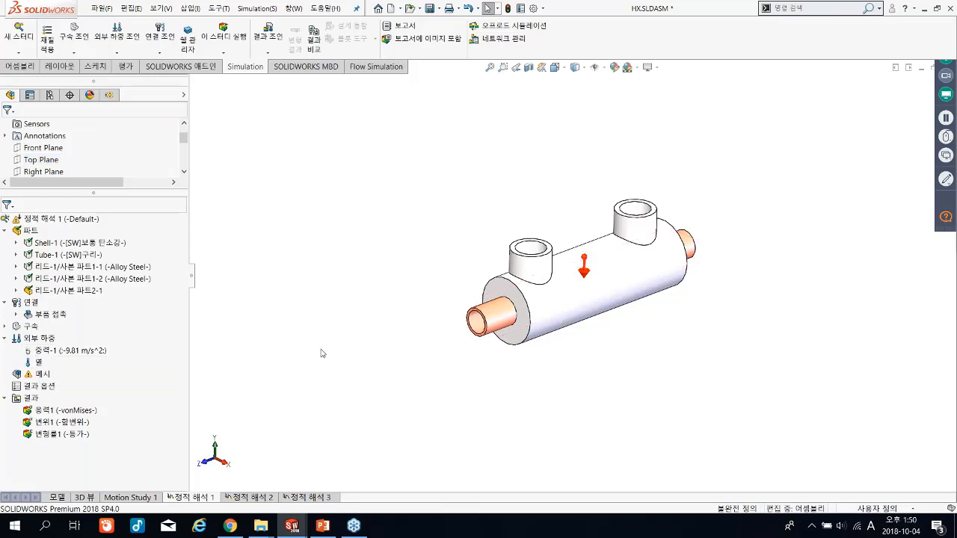
double_click(74, 423)
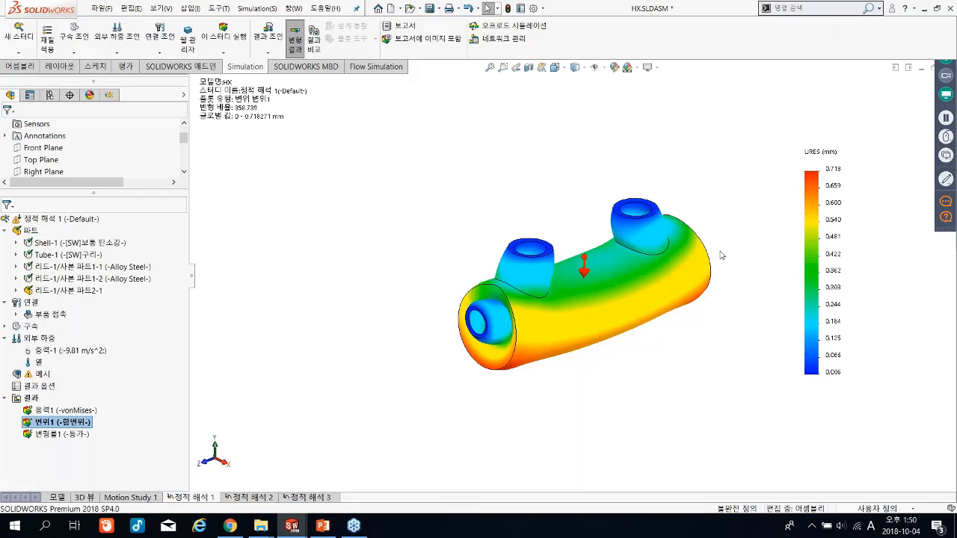
scroll(721, 255, down, 2)
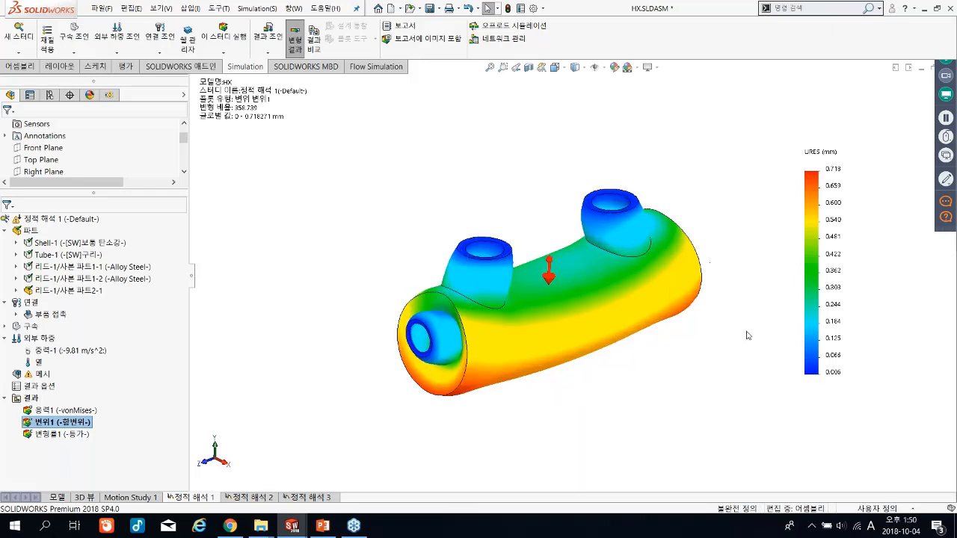
click(829, 188)
click(695, 179)
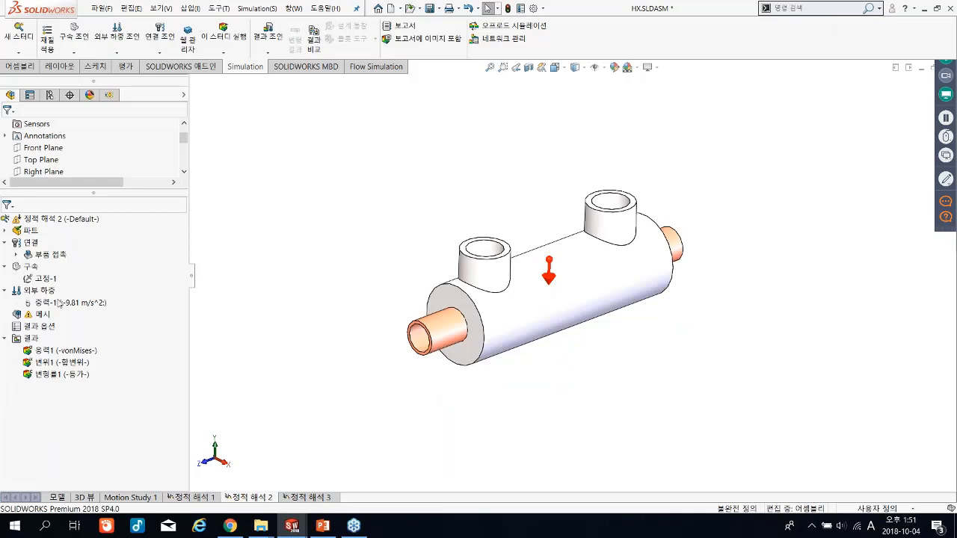
- Compare the 변위1 displacement plots of 정적 해석 1 with thermal load and 정적 해석 2 with gravity only
mouse_move(58, 302)
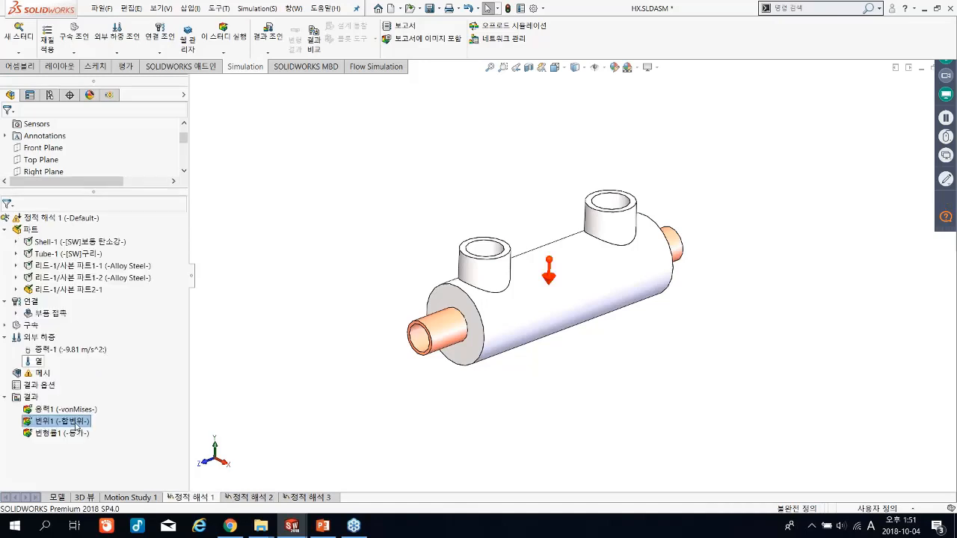
double_click(76, 423)
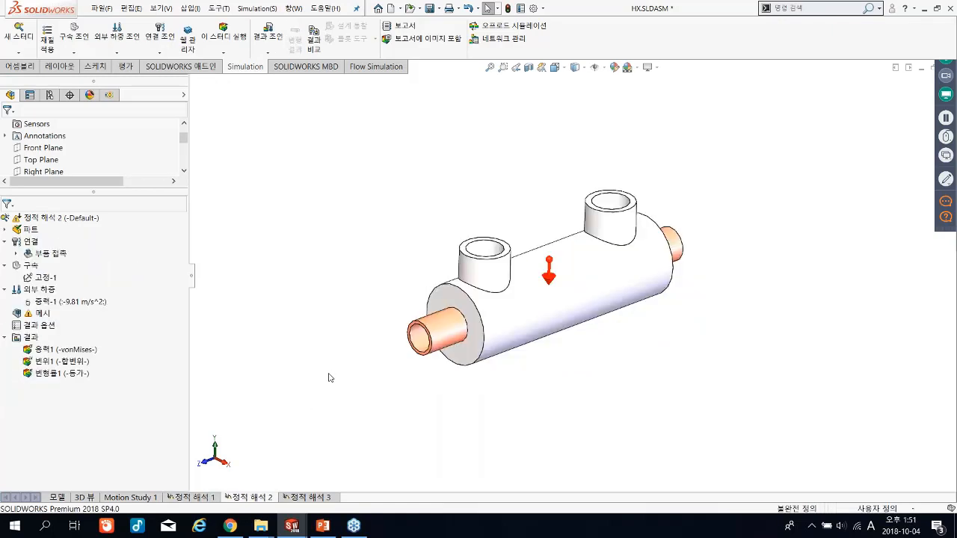
double_click(80, 362)
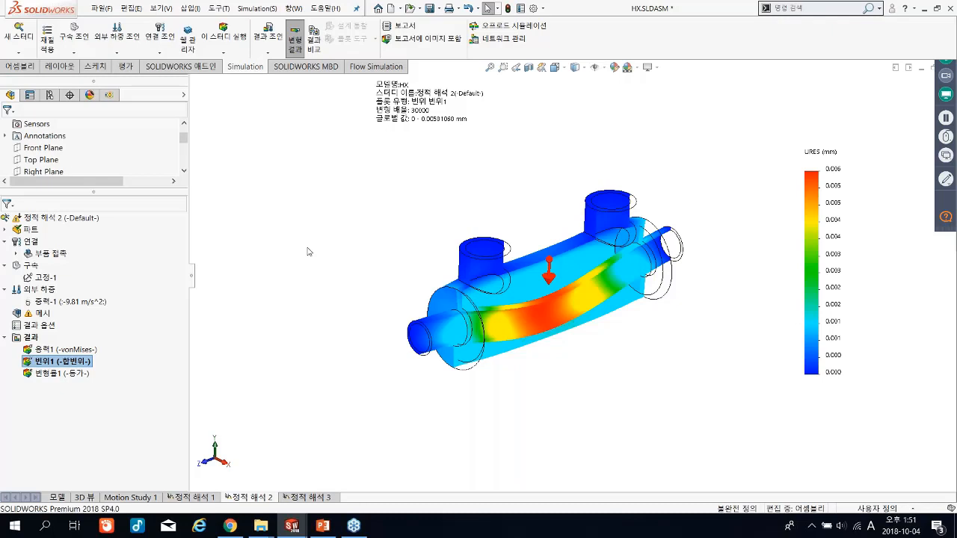
click(401, 93)
- Switch to the PowerPoint presentation, start the slide show from the heat exchanger DEMO slide, and advance to the Q&A slide
click(925, 9)
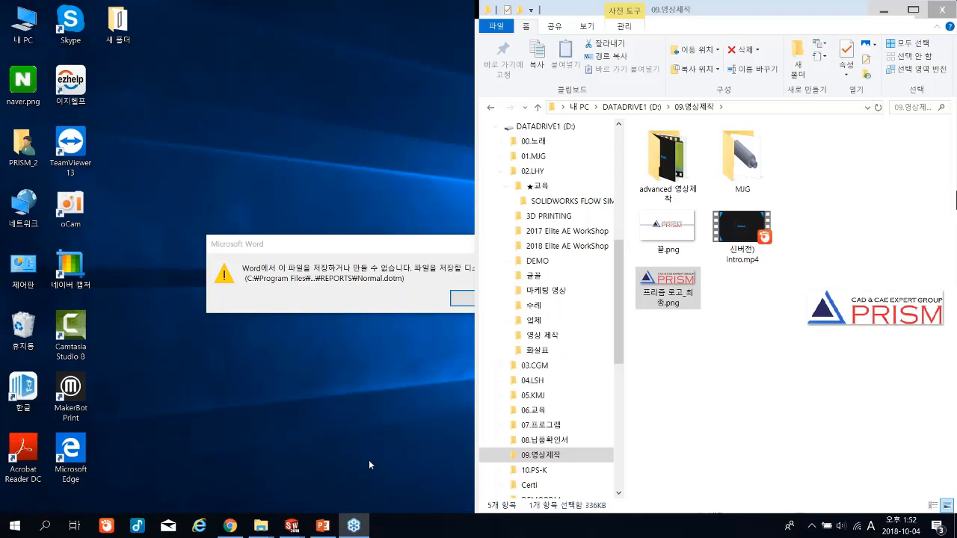
click(322, 526)
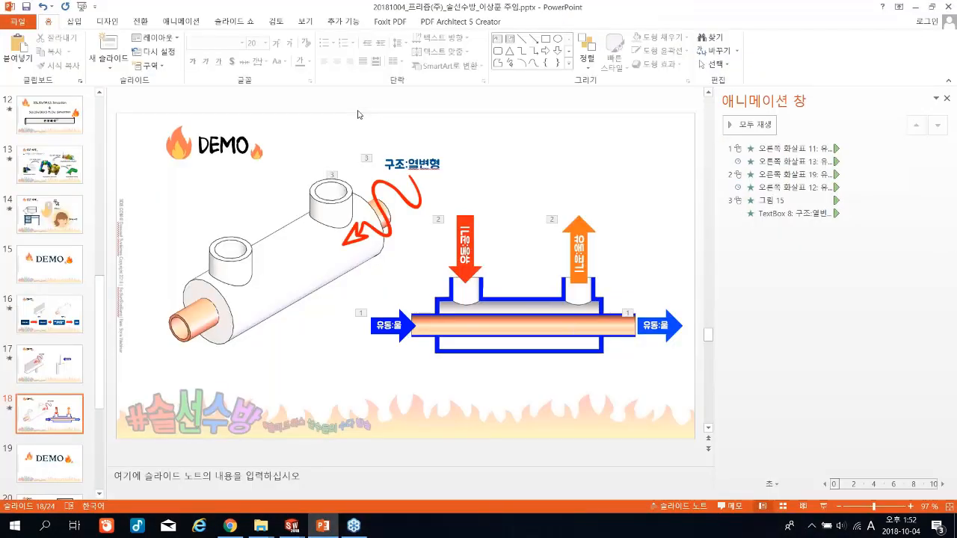
key(shift+F5)
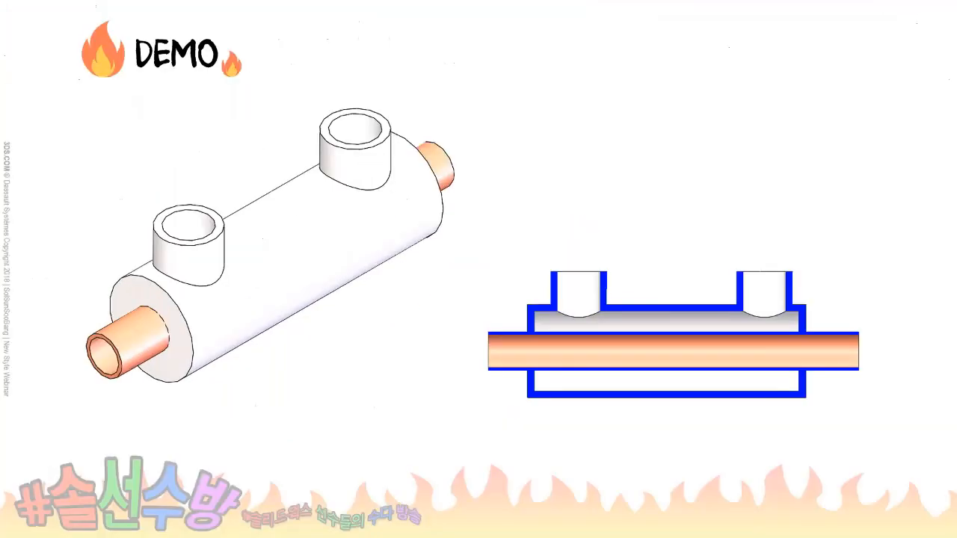
key(Right)
key(Right)
key(Right)
key(Right)
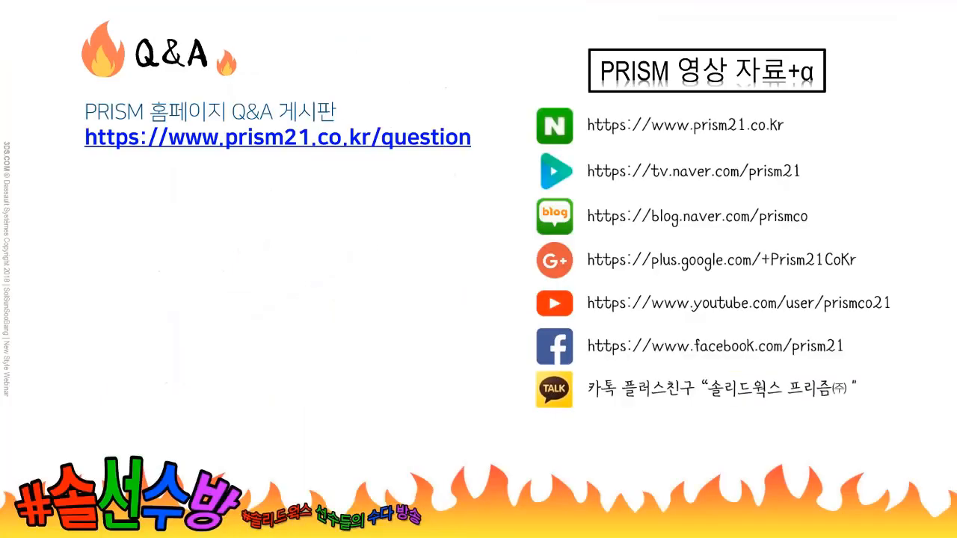